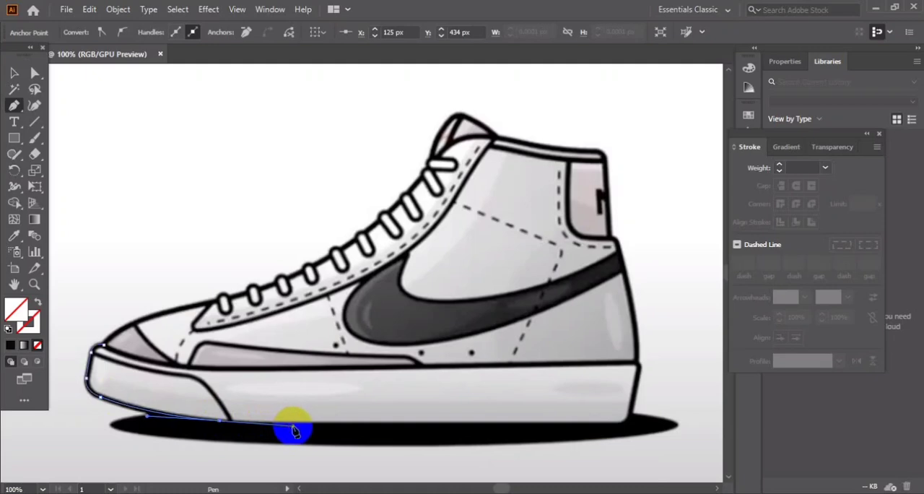
# Continue the shoe outline with the Pen tool along the sole's bottom edge and up the heel to the base of the heel tab.
pyautogui.moveTo(543, 425); pyautogui.dragTo(637, 387)
pyautogui.click(615, 425)
pyautogui.click(632, 408)
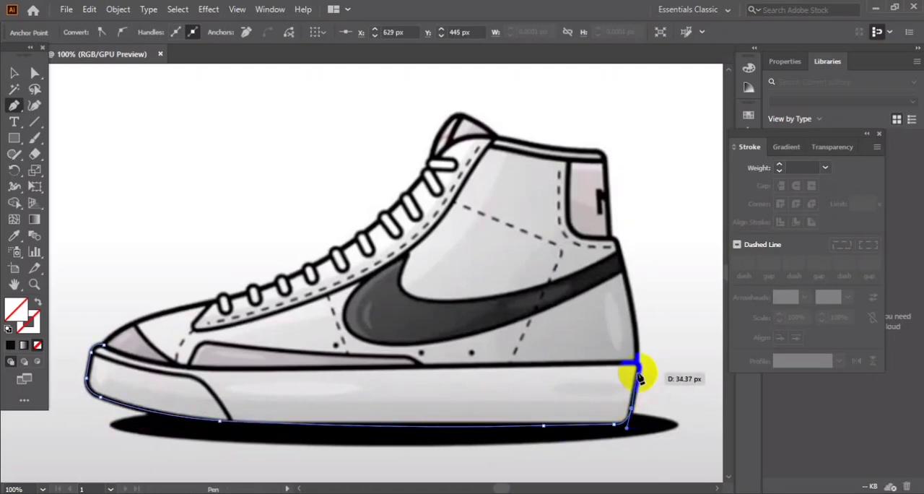
pyautogui.hotkey('ctrl', 'z')
pyautogui.click(637, 362)
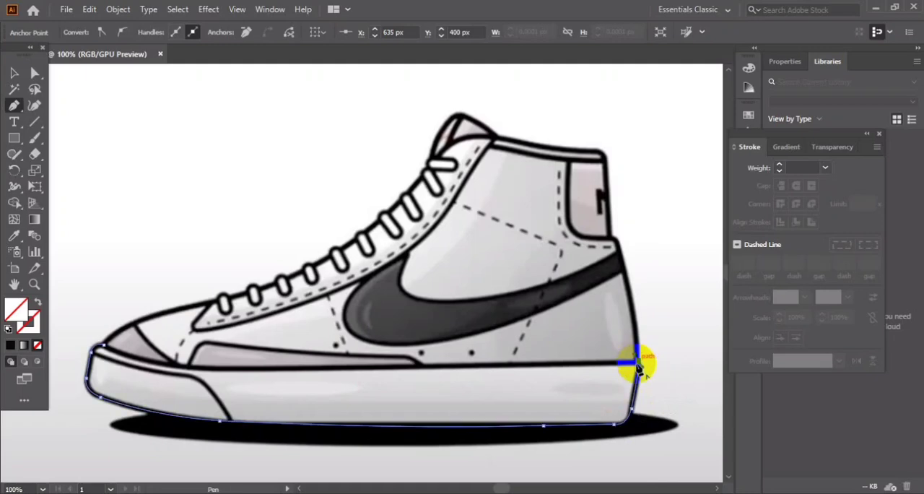
pyautogui.moveTo(624, 272); pyautogui.dragTo(612, 233)
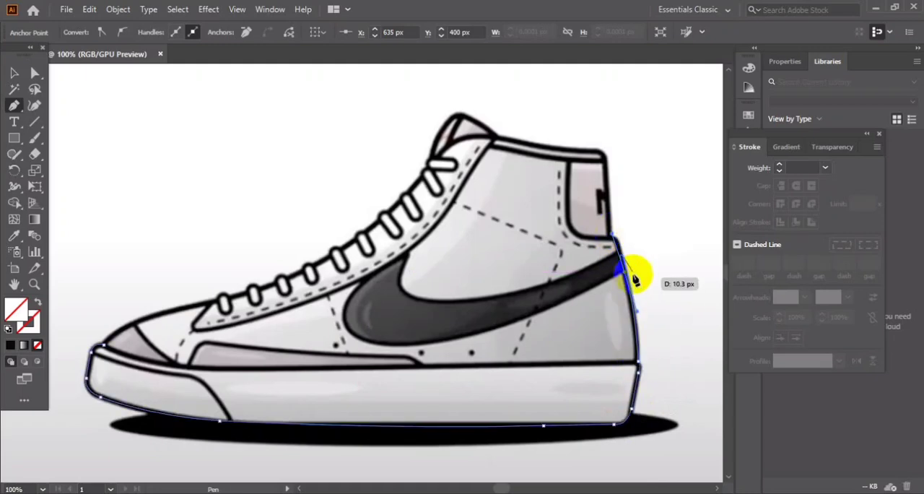
pyautogui.click(626, 273)
pyautogui.click(620, 249)
pyautogui.click(611, 238)
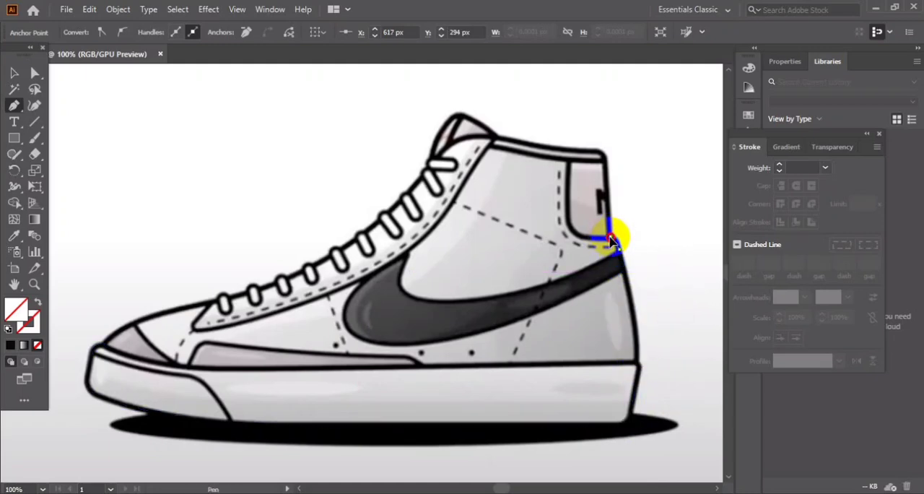
# Extend the shoe outline up the heel tab, along the collar and over the tongue down to the top lace.
pyautogui.moveTo(605, 154); pyautogui.dragTo(574, 152)
pyautogui.click(594, 150)
pyautogui.moveTo(498, 137); pyautogui.dragTo(438, 141)
pyautogui.click(464, 113)
pyautogui.click(446, 124)
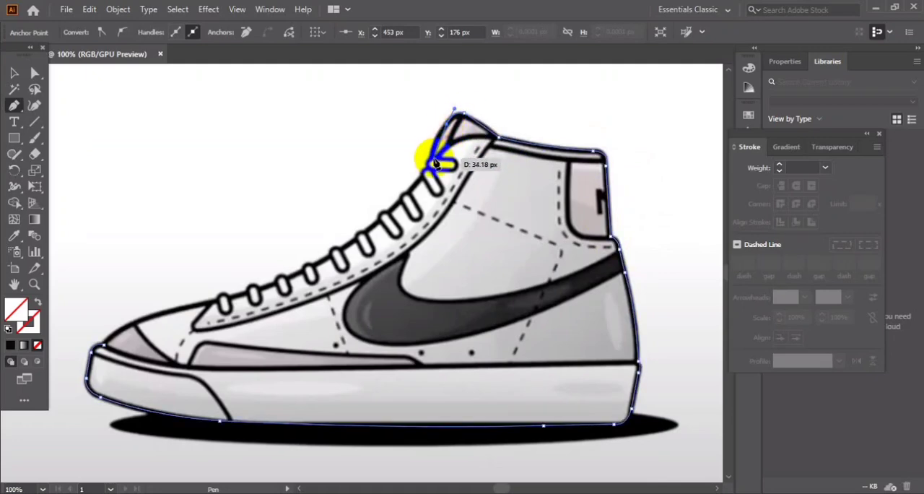
pyautogui.moveTo(433, 161); pyautogui.dragTo(436, 176)
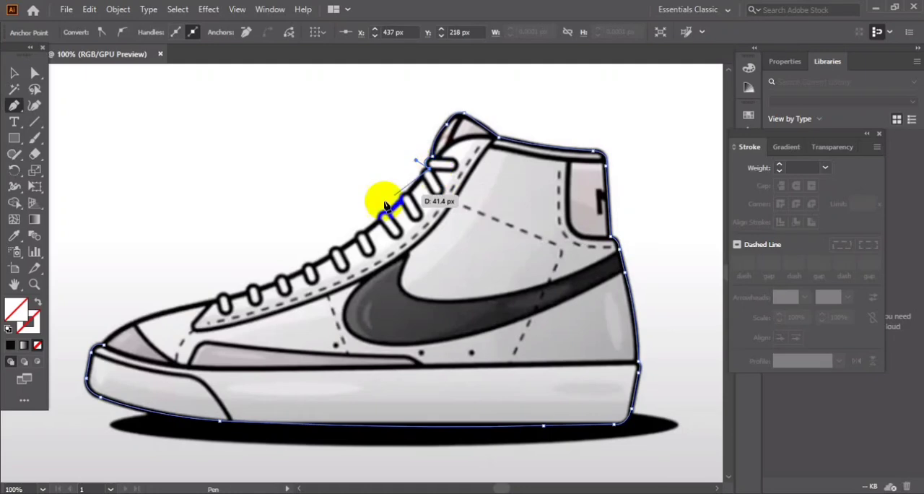
# Close the shoe outline along the lace edge and over the toe, and give it a 5 pt stroke.
pyautogui.click(214, 303)
pyautogui.moveTo(213, 304); pyautogui.dragTo(84, 381)
pyautogui.click(211, 303)
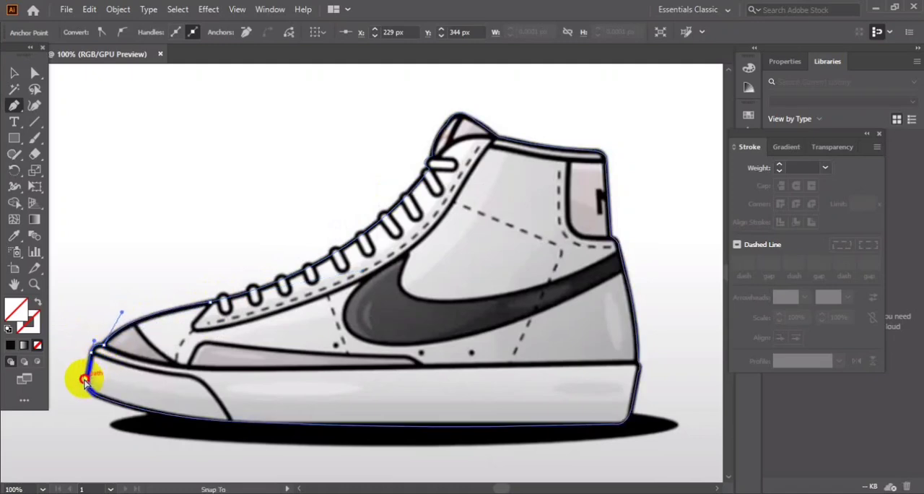
pyautogui.click(780, 165)
pyautogui.click(780, 165)
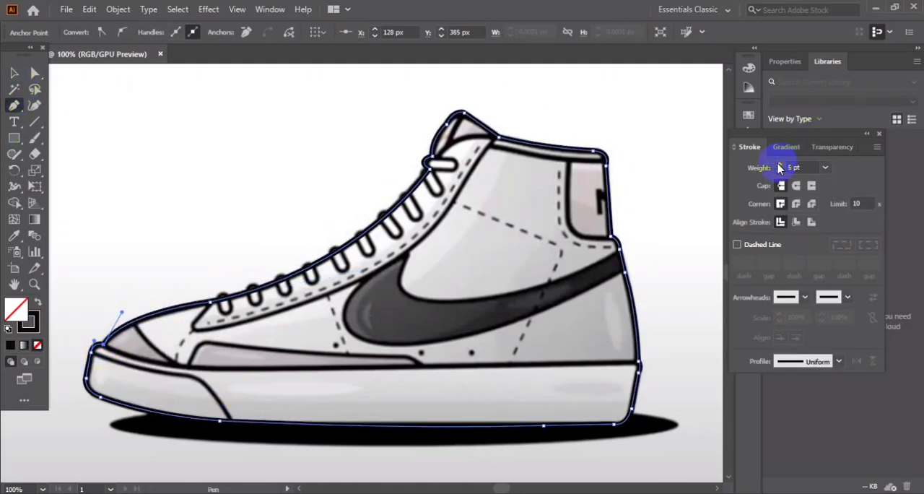
pyautogui.click(12, 75)
pyautogui.click(143, 117)
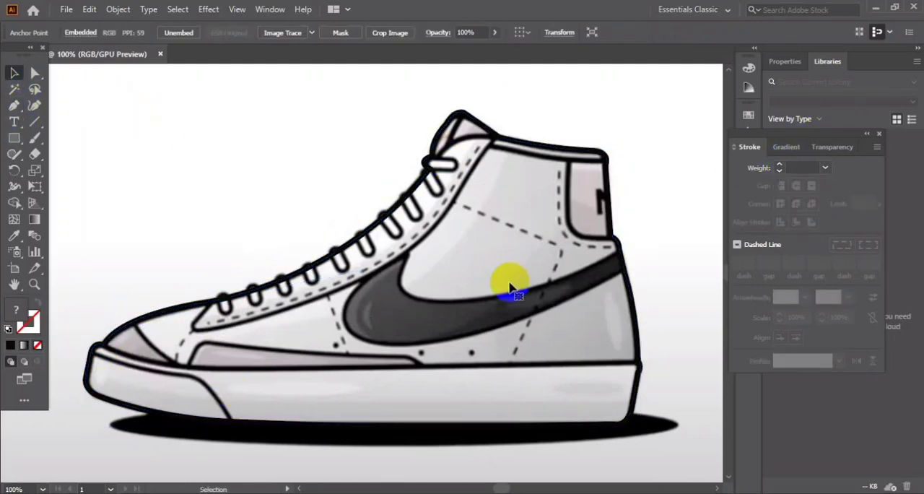
# Draw a closed path around the toe cap following its curved upper edge, and give it a 4 pt stroke.
pyautogui.click(15, 107)
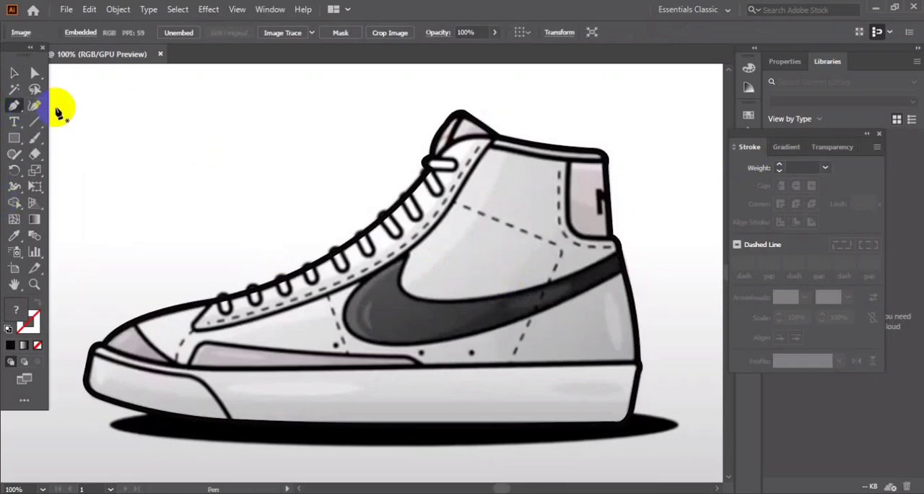
pyautogui.moveTo(91, 352); pyautogui.dragTo(228, 426)
pyautogui.click(231, 422)
pyautogui.click(231, 438)
pyautogui.click(162, 428)
pyautogui.click(75, 418)
pyautogui.click(75, 352)
pyautogui.click(91, 352)
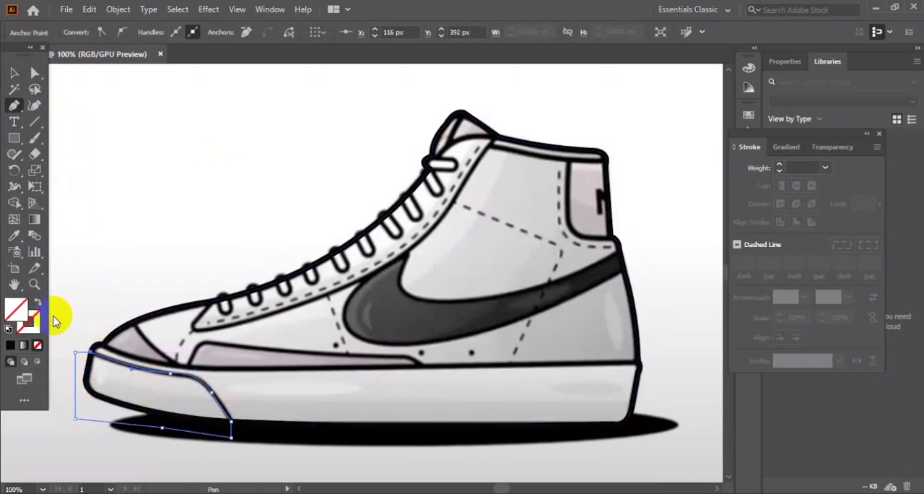
pyautogui.click(781, 166)
pyautogui.click(14, 73)
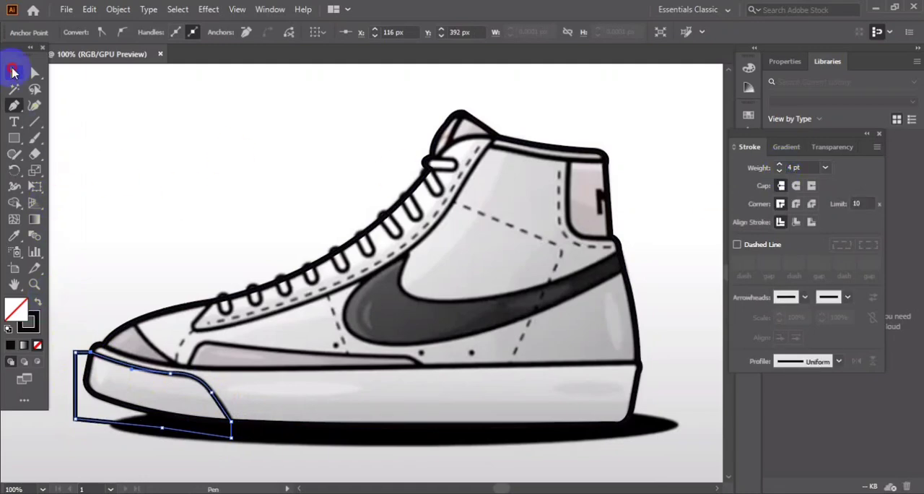
# Split the toe cap path against the shoe outline with Shape Builder and delete the excess outside the shoe.
pyautogui.click(175, 351)
pyautogui.click(180, 374)
pyautogui.keyDown('shift'); pyautogui.click(129, 408); pyautogui.keyUp('shift')
pyautogui.moveTo(17, 203); pyautogui.dragTo(61, 203)
pyautogui.click(14, 73)
pyautogui.click(151, 118)
pyautogui.moveTo(91, 403); pyautogui.dragTo(120, 298)
pyautogui.press('Delete')
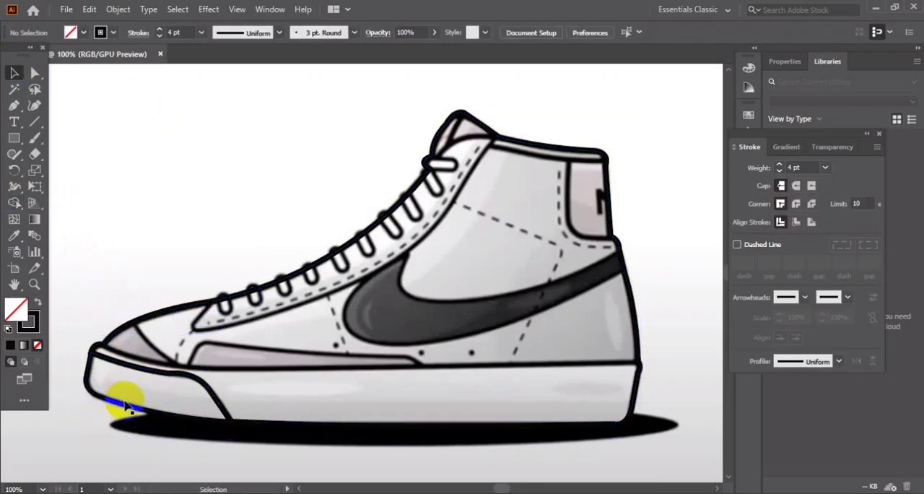
pyautogui.click(114, 258)
# Draw the sole's upper line from the heel to the toe with the Pen tool and give it a 6 pt stroke.
pyautogui.moveTo(14, 106); pyautogui.dragTo(52, 99)
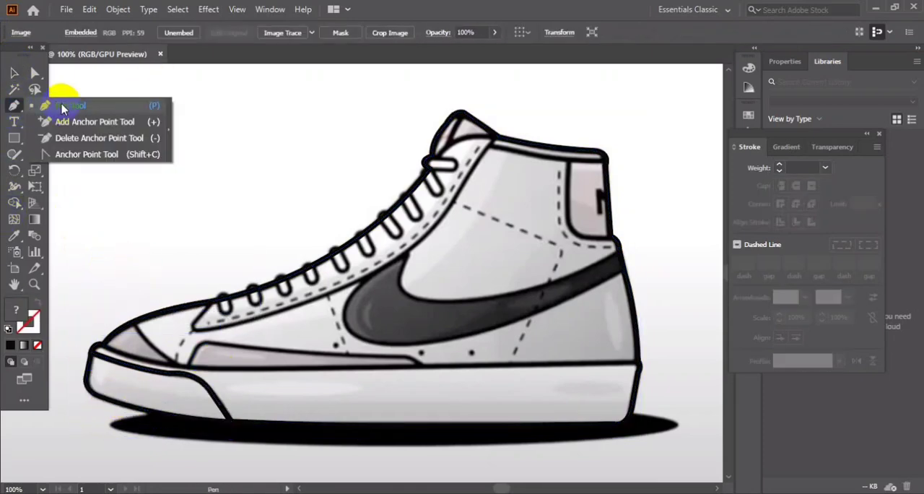
pyautogui.click(638, 363)
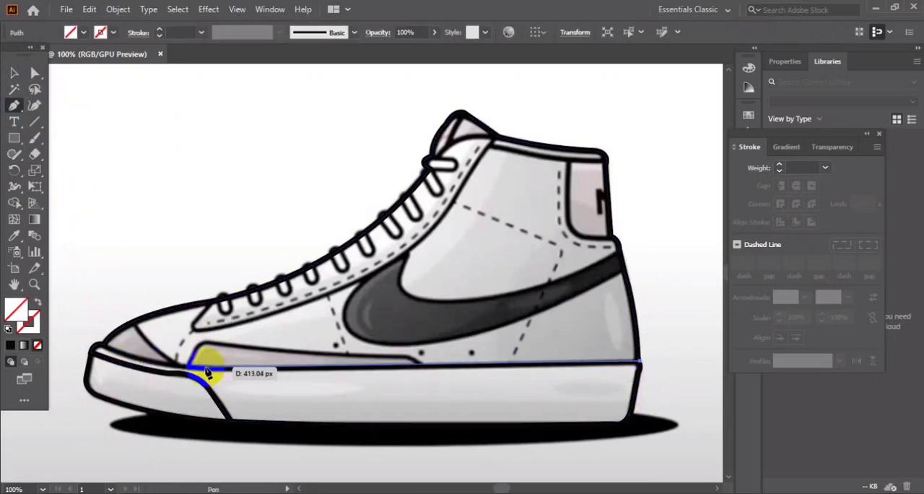
pyautogui.moveTo(201, 368); pyautogui.dragTo(71, 329)
pyautogui.click(201, 367)
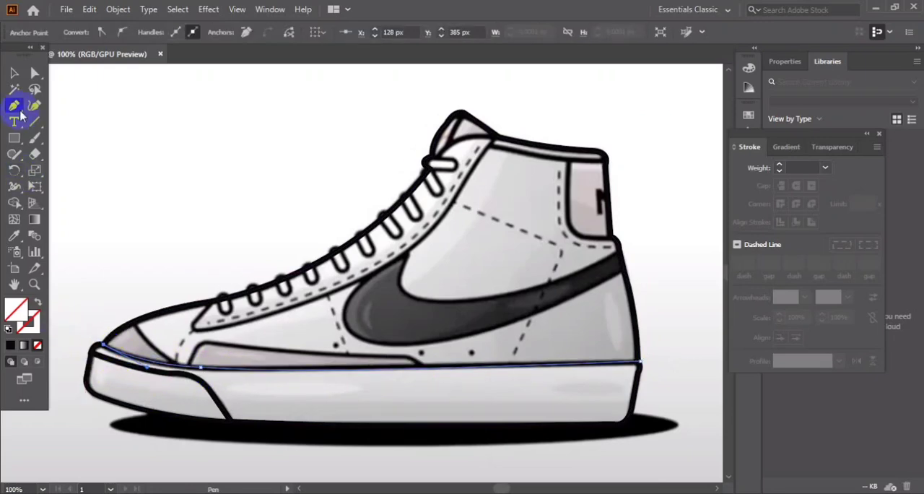
pyautogui.press('v')
pyautogui.click(780, 166)
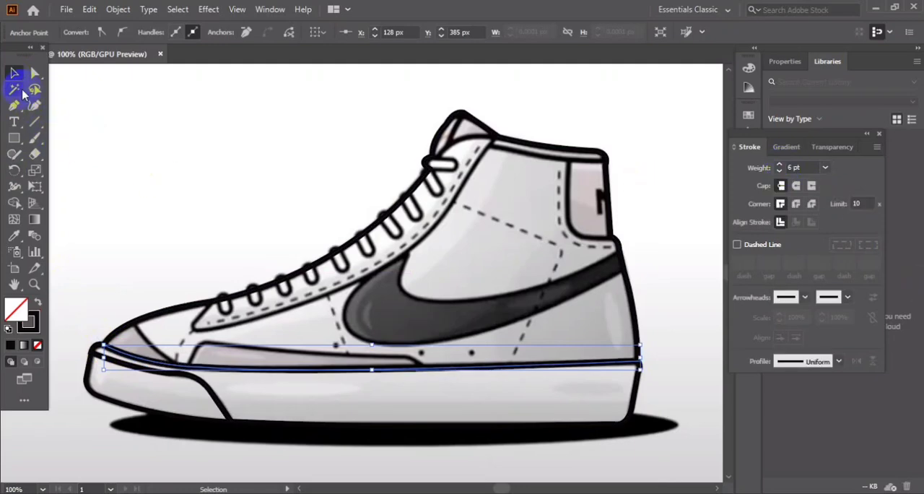
pyautogui.click(244, 237)
# Draw a closed path for the long low panel above the sole, overlapping the sole line, and give it a 4 pt stroke.
pyautogui.click(17, 107)
pyautogui.click(71, 106)
pyautogui.click(188, 366)
pyautogui.moveTo(204, 343); pyautogui.dragTo(216, 346)
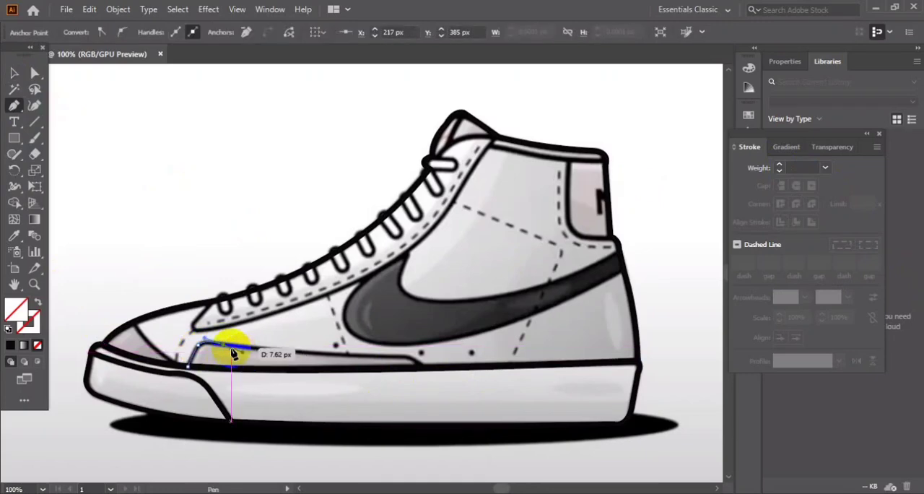
pyautogui.moveTo(405, 361); pyautogui.dragTo(424, 382)
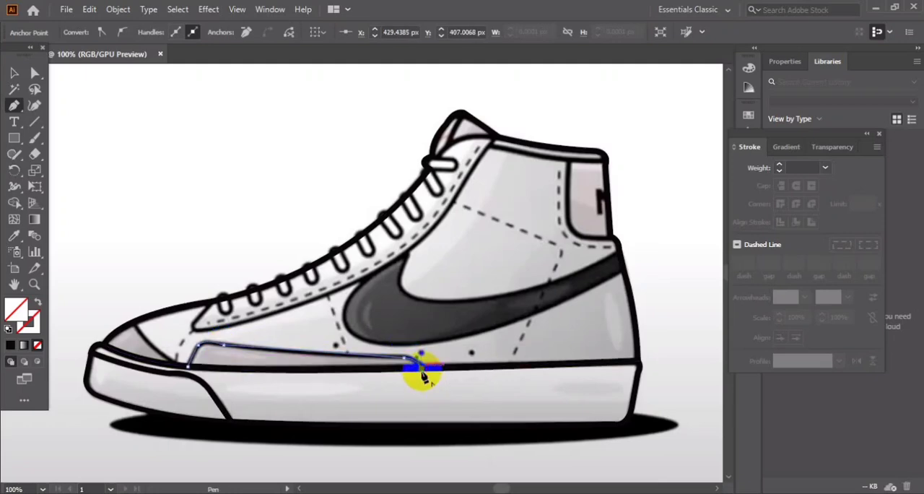
pyautogui.click(188, 366)
pyautogui.click(13, 73)
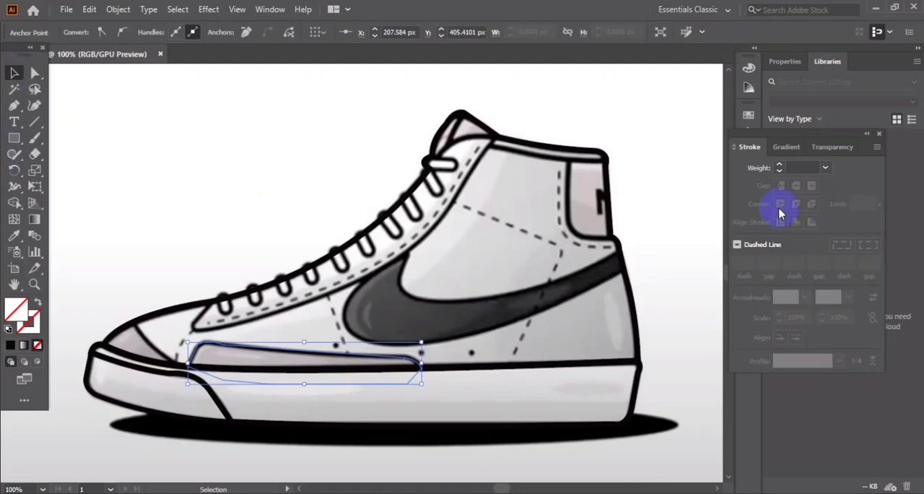
pyautogui.click(779, 166)
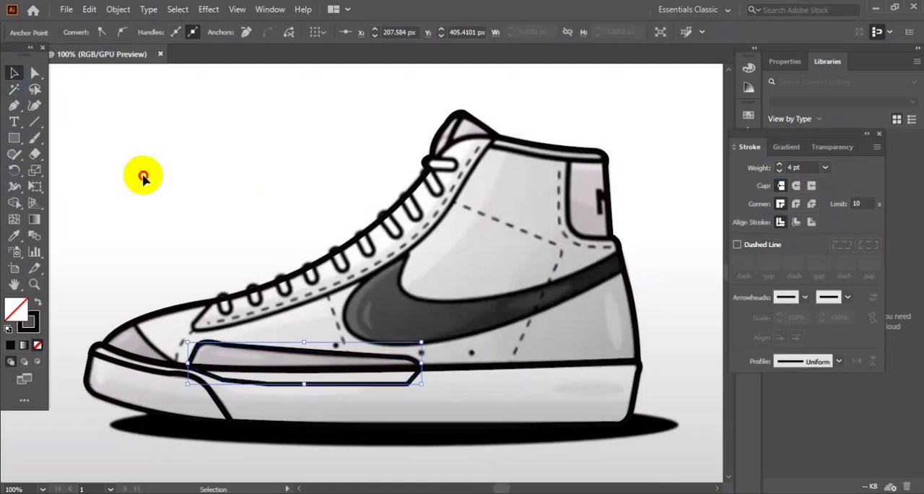
pyautogui.click(142, 175)
# Smooth the edges of the low side panel path with the Smooth tool.
pyautogui.click(268, 350)
pyautogui.keyDown('shift'); pyautogui.click(267, 372); pyautogui.keyUp('shift')
pyautogui.rightClick(14, 158)
pyautogui.click(64, 190)
pyautogui.click(14, 73)
pyautogui.click(132, 170)
pyautogui.click(274, 348)
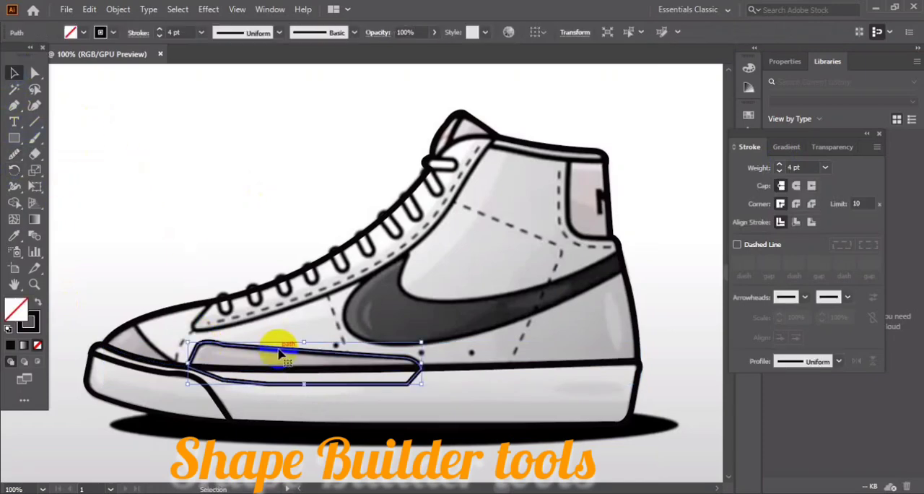
pyautogui.rightClick(14, 155)
pyautogui.click(64, 189)
pyautogui.moveTo(226, 351)
pyautogui.mouseDown()
pyautogui.moveTo(300, 372)
pyautogui.moveTo(220, 355)
pyautogui.moveTo(289, 368)
pyautogui.moveTo(249, 344)
pyautogui.moveTo(292, 353)
pyautogui.moveTo(275, 355)
pyautogui.moveTo(320, 376)
pyautogui.mouseUp()
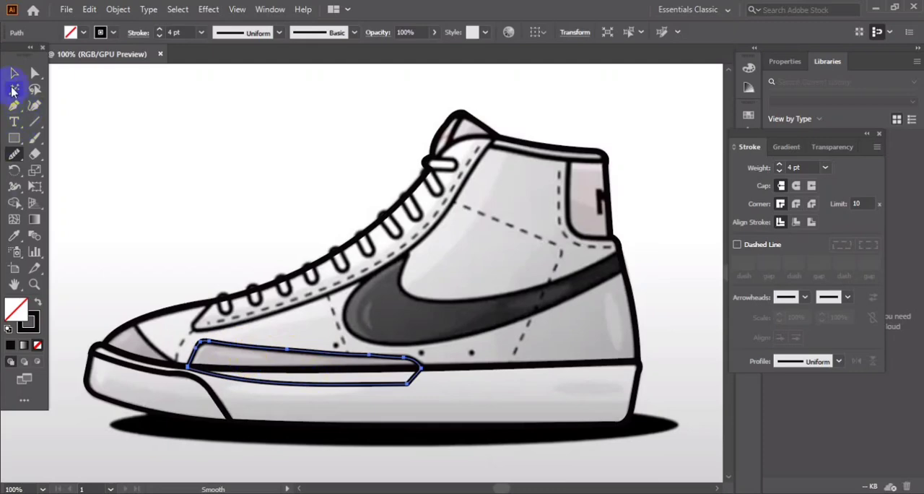
pyautogui.click(14, 72)
pyautogui.click(178, 128)
# Divide the low side panel at the sole line with Shape Builder and delete the part below the line.
pyautogui.click(267, 353)
pyautogui.keyDown('shift'); pyautogui.click(288, 370); pyautogui.keyUp('shift')
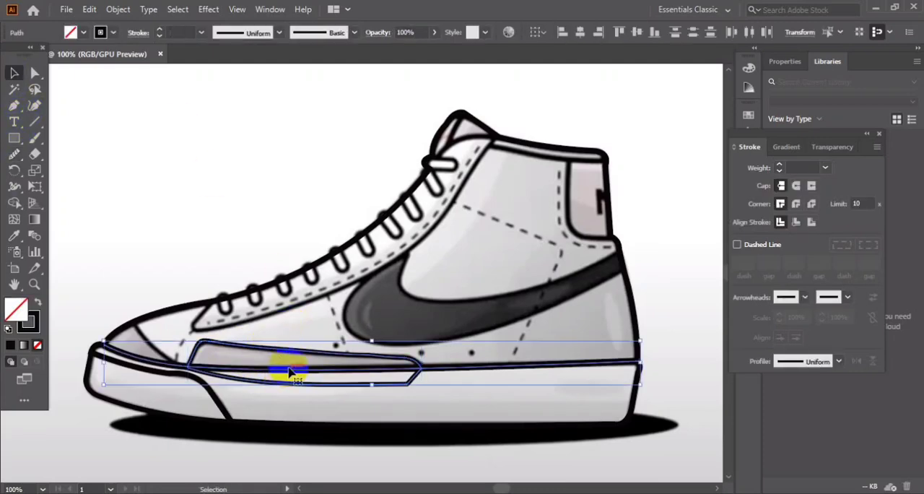
pyautogui.click(15, 203)
pyautogui.click(255, 345)
pyautogui.click(14, 73)
pyautogui.click(334, 427)
pyautogui.moveTo(320, 386); pyautogui.dragTo(341, 409)
pyautogui.press('Delete')
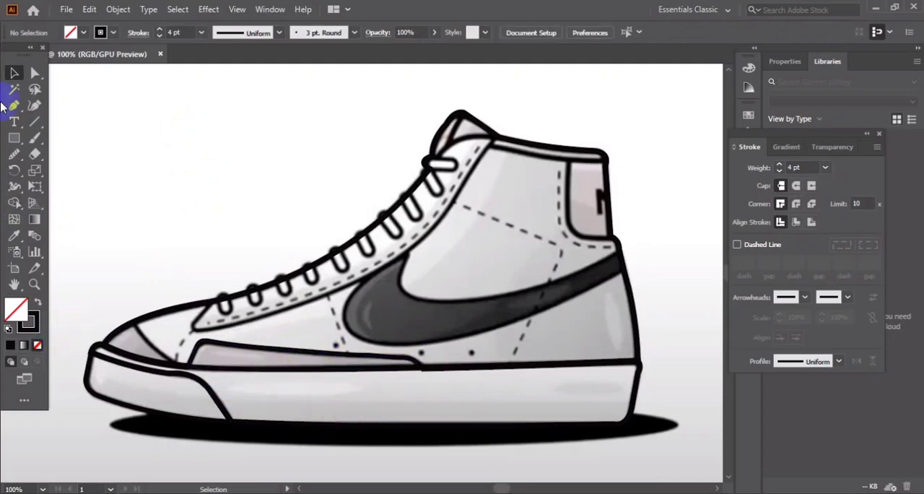
# Draw a closed path for the toe tip patch, following its back edge and the sole line and extending above the shoe outline.
pyautogui.click(13, 106)
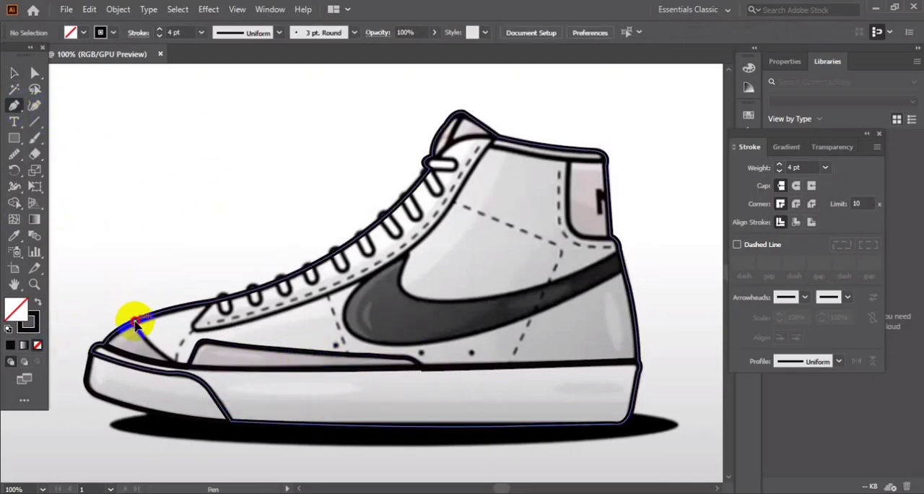
pyautogui.click(134, 324)
pyautogui.moveTo(186, 366); pyautogui.dragTo(227, 386)
pyautogui.click(185, 366)
pyautogui.moveTo(104, 348); pyautogui.dragTo(65, 298)
pyautogui.click(91, 332)
pyautogui.click(110, 291)
pyautogui.click(14, 73)
pyautogui.click(114, 174)
# Split the toe tip patch against the shoe outline with Shape Builder and delete the excess above the toe.
pyautogui.click(175, 304)
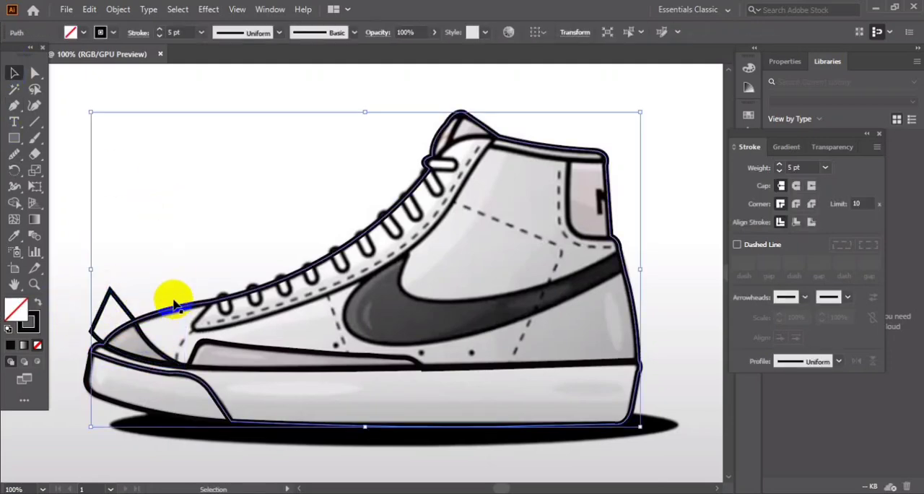
pyautogui.keyDown('shift'); pyautogui.click(110, 292); pyautogui.keyUp('shift')
pyautogui.click(13, 205)
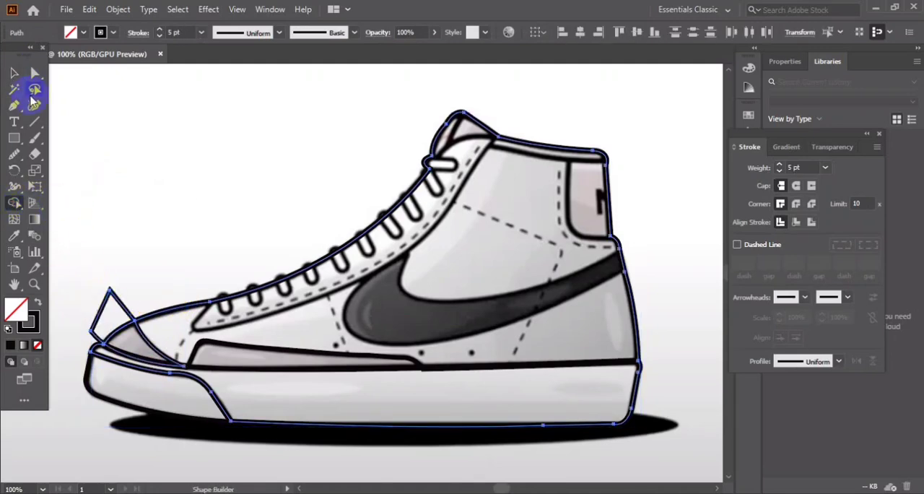
pyautogui.click(15, 73)
pyautogui.click(120, 298)
pyautogui.moveTo(124, 303); pyautogui.dragTo(171, 214)
pyautogui.click(170, 209)
pyautogui.click(635, 330)
pyautogui.click(255, 269)
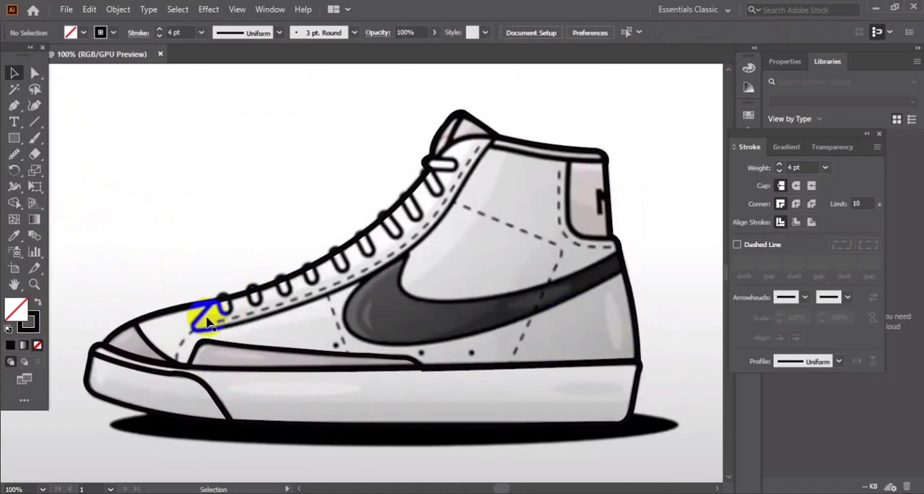
# Trace the lace panel's front corner and lower edge with the Pen tool from the toe side up to the collar.
pyautogui.click(14, 105)
pyautogui.click(208, 304)
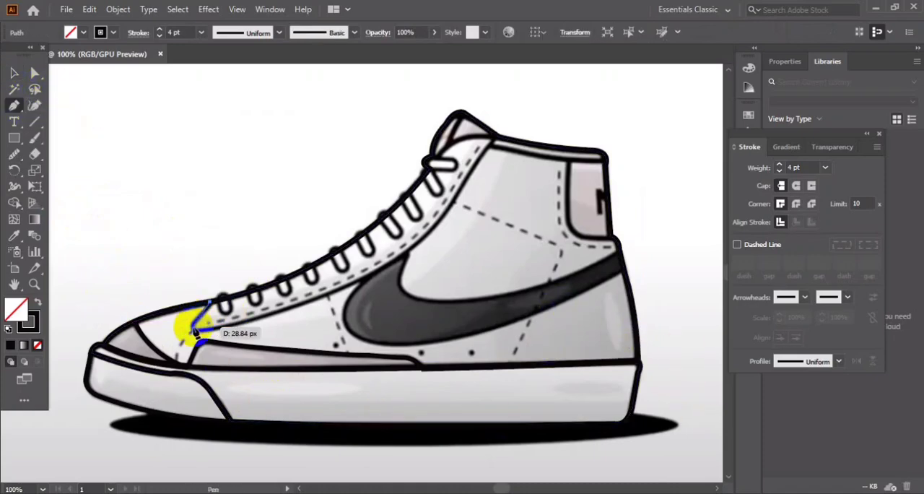
pyautogui.moveTo(208, 334); pyautogui.dragTo(236, 329)
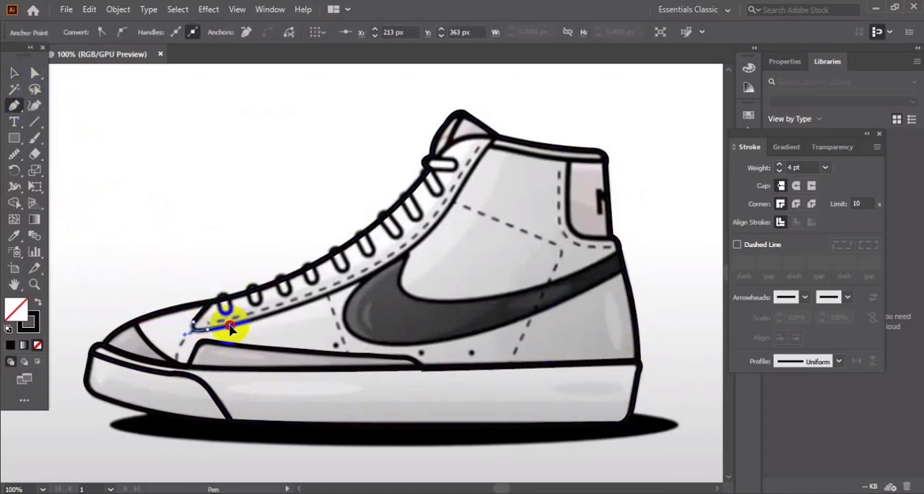
pyautogui.click(399, 260)
pyautogui.moveTo(403, 258); pyautogui.dragTo(458, 207)
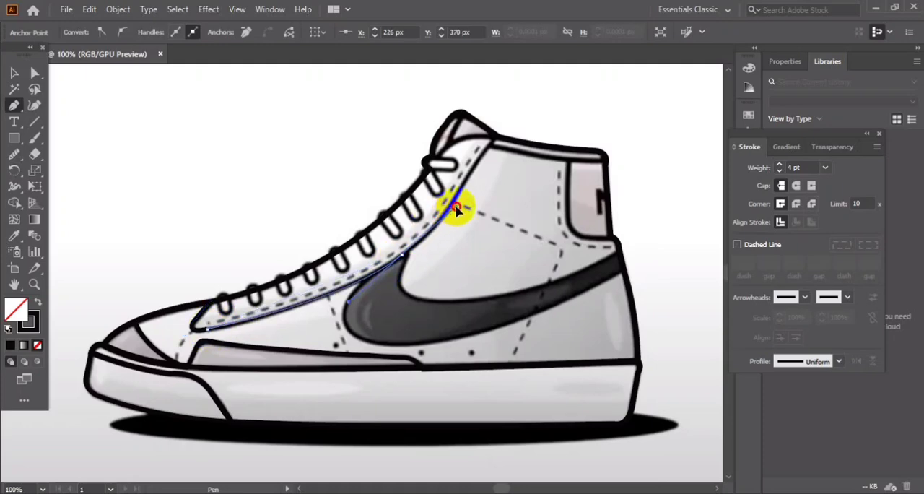
pyautogui.click(480, 150)
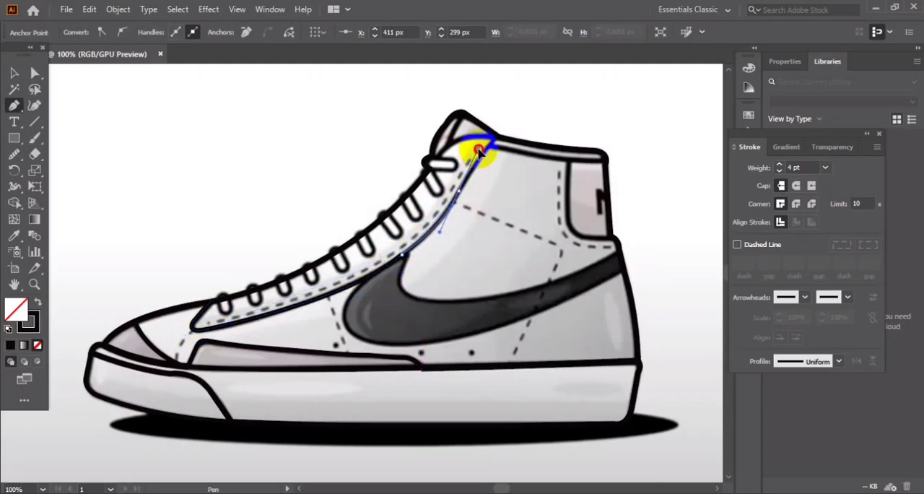
pyautogui.moveTo(480, 151); pyautogui.dragTo(500, 142)
# Close the lace panel path with a loose loop of straight segments above the tongue and laces.
pyautogui.click(514, 112)
pyautogui.click(446, 96)
pyautogui.click(372, 104)
pyautogui.click(289, 156)
pyautogui.click(219, 193)
pyautogui.click(227, 243)
pyautogui.click(216, 272)
pyautogui.click(210, 302)
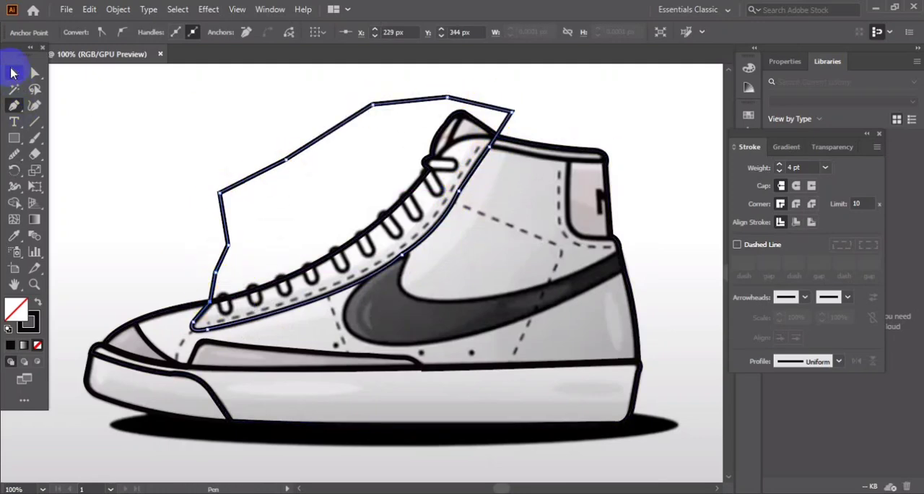
# Split the lace panel path against the shoe outline with Shape Builder and delete the excess loop above the laces.
pyautogui.click(15, 73)
pyautogui.click(101, 96)
pyautogui.click(485, 153)
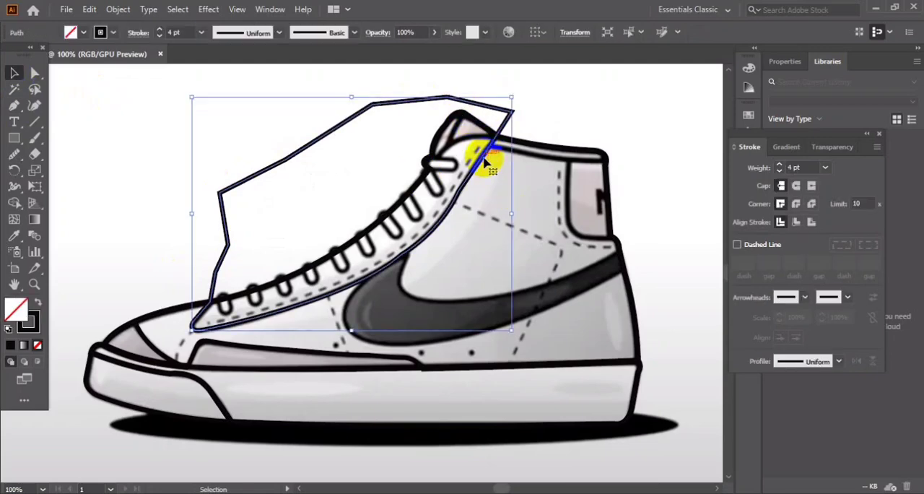
pyautogui.keyDown('shift'); pyautogui.click(404, 204); pyautogui.keyUp('shift')
pyautogui.click(15, 203)
pyautogui.click(398, 278)
pyautogui.click(15, 73)
pyautogui.click(258, 155)
pyautogui.moveTo(257, 155); pyautogui.dragTo(140, 144)
pyautogui.press('Delete')
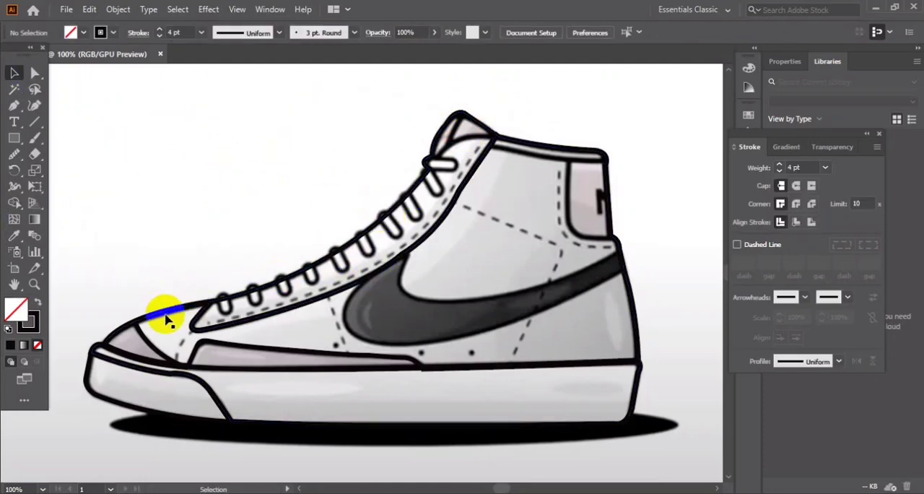
# Draw a closed Pen path along the lace panel's curved top edge from collar to top lace, looping loosely above the tongue.
pyautogui.moveTo(14, 105); pyautogui.dragTo(65, 107)
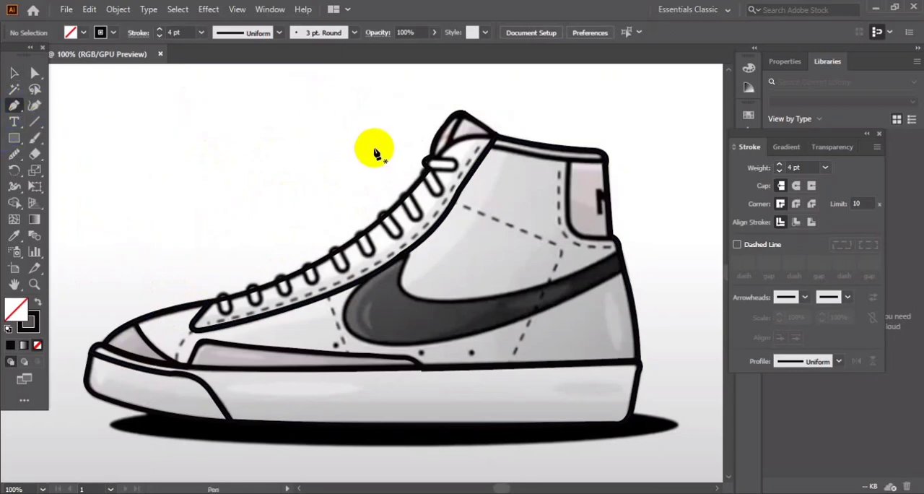
pyautogui.click(498, 135)
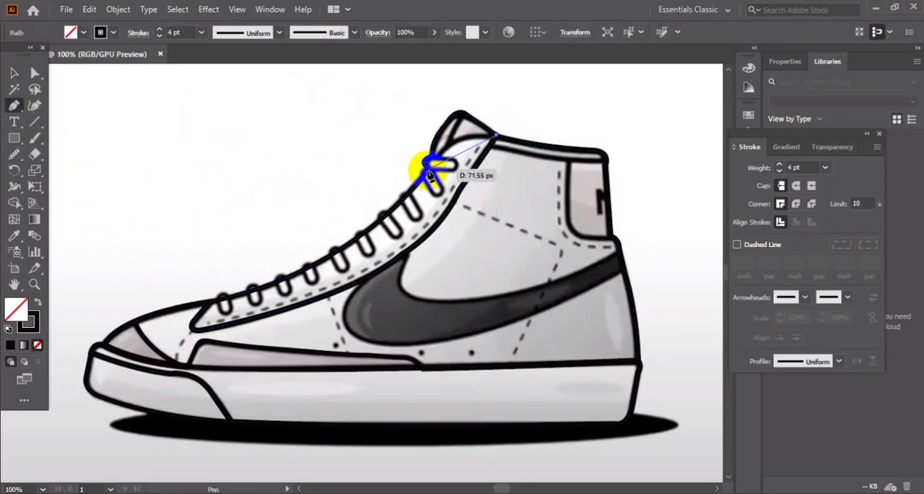
pyautogui.moveTo(433, 164); pyautogui.dragTo(401, 187)
pyautogui.click(434, 161)
pyautogui.click(407, 135)
pyautogui.click(434, 98)
pyautogui.click(516, 86)
pyautogui.click(513, 121)
pyautogui.click(497, 136)
# Split the tongue loop against the overlapping shoe path with Shape Builder and delete the excess above the tongue.
pyautogui.click(14, 73)
pyautogui.click(191, 123)
pyautogui.click(514, 93)
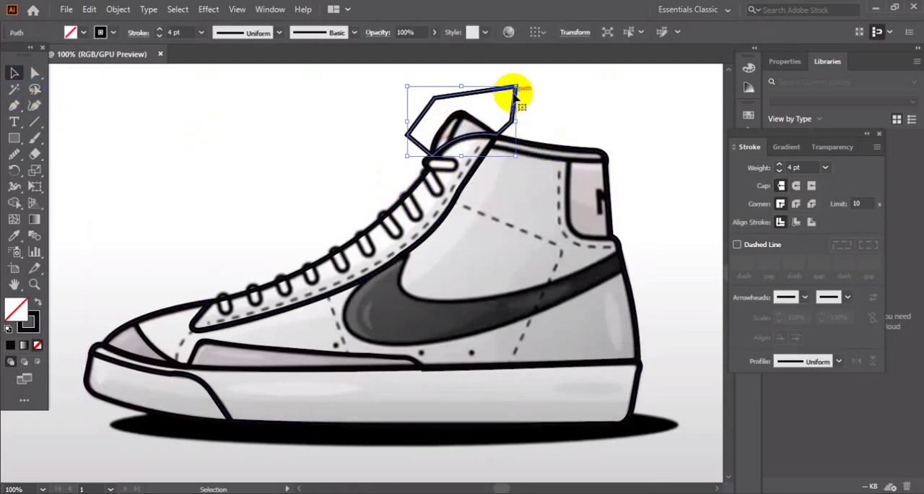
pyautogui.keyDown('shift'); pyautogui.click(473, 117); pyautogui.keyUp('shift')
pyautogui.click(14, 203)
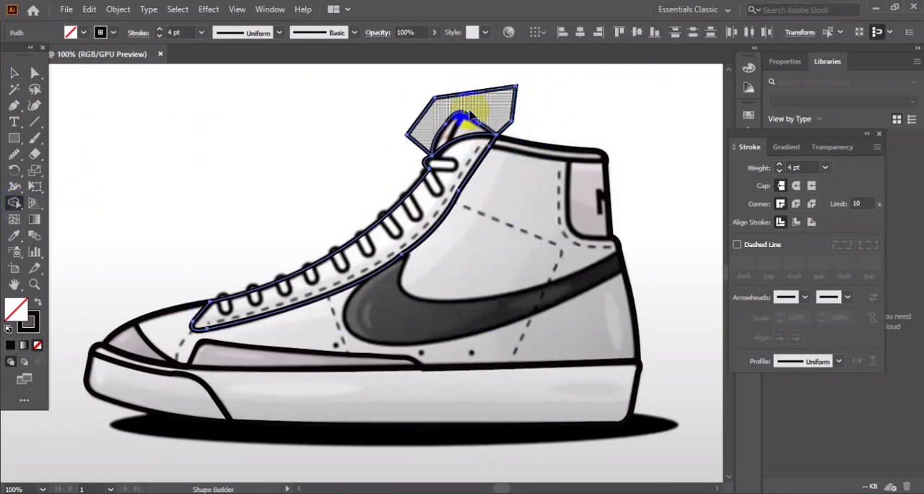
pyautogui.click(472, 128)
pyautogui.click(14, 73)
pyautogui.click(190, 121)
pyautogui.moveTo(488, 91); pyautogui.dragTo(318, 123)
pyautogui.press('Delete')
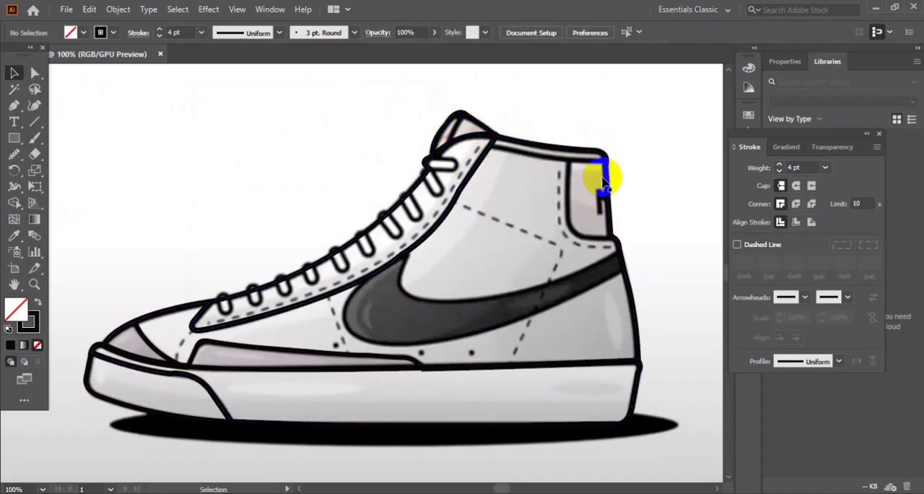
# Trace the collar band's lower edge as a curved open path from the lace panel to the heel, and deselect it.
pyautogui.click(12, 108)
pyautogui.click(490, 147)
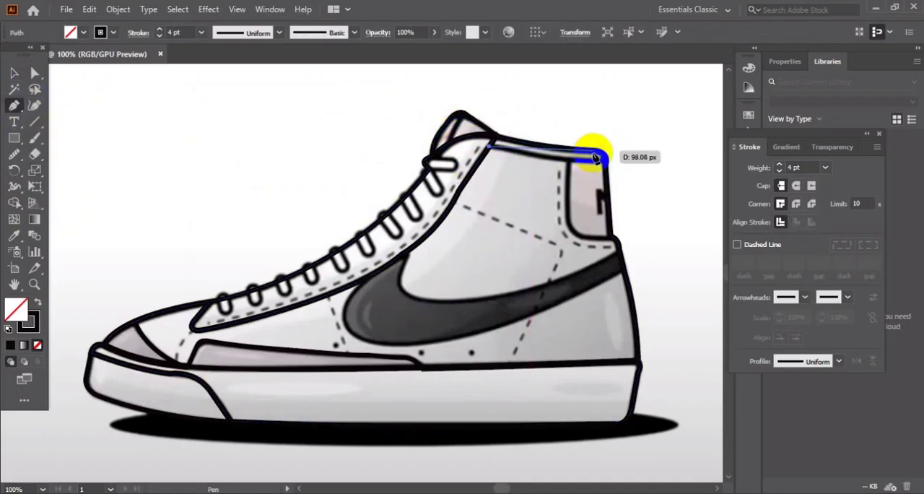
pyautogui.moveTo(605, 159); pyautogui.dragTo(654, 156)
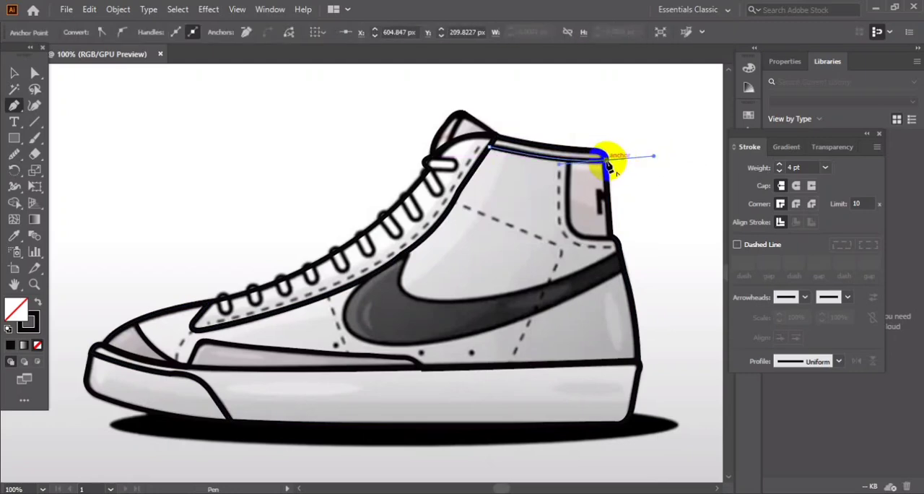
pyautogui.click(13, 73)
pyautogui.click(180, 180)
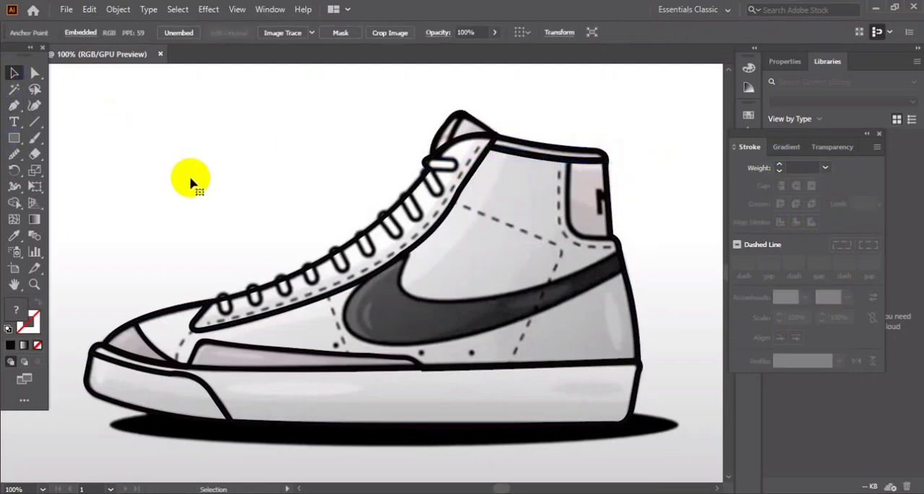
# Draw a closed Pen path for the heel patch with a rounded lower front corner, extending past the shoe's back edge.
pyautogui.click(16, 108)
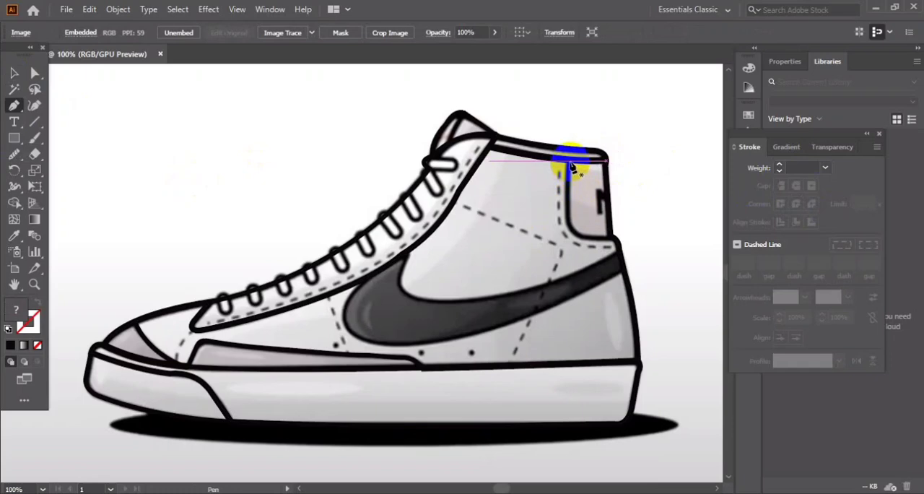
pyautogui.click(569, 163)
pyautogui.click(569, 222)
pyautogui.moveTo(592, 237); pyautogui.dragTo(626, 235)
pyautogui.click(592, 238)
pyautogui.click(649, 237)
pyautogui.click(650, 178)
pyautogui.click(618, 98)
pyautogui.click(618, 159)
pyautogui.click(569, 160)
# Set the heel patch path's stroke weight to 3 pt.
pyautogui.click(14, 73)
pyautogui.click(92, 94)
pyautogui.click(643, 168)
pyautogui.click(781, 166)
pyautogui.click(782, 165)
pyautogui.click(781, 166)
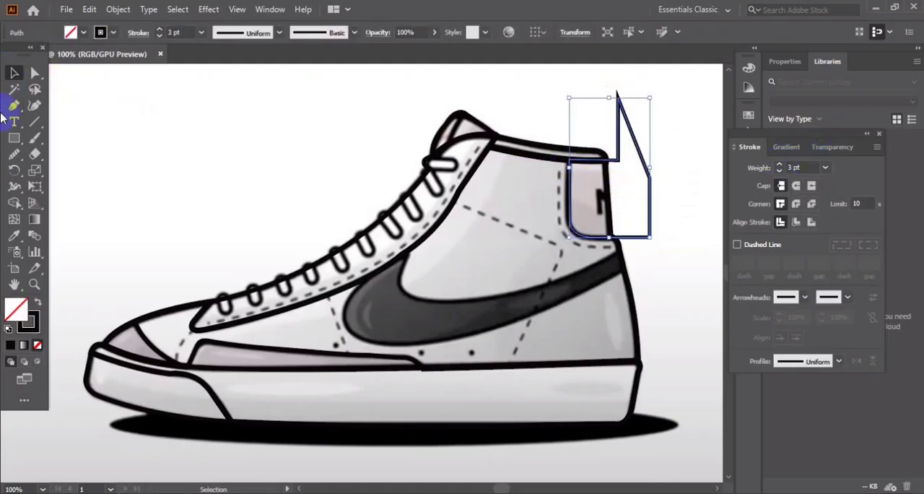
# Split the heel patch against the shoe outline with Shape Builder and delete the excess behind the heel.
pyautogui.click(264, 159)
pyautogui.click(650, 191)
pyautogui.keyDown('shift'); pyautogui.click(615, 210); pyautogui.keyUp('shift')
pyautogui.click(14, 203)
pyautogui.click(598, 195)
pyautogui.click(13, 74)
pyautogui.click(679, 172)
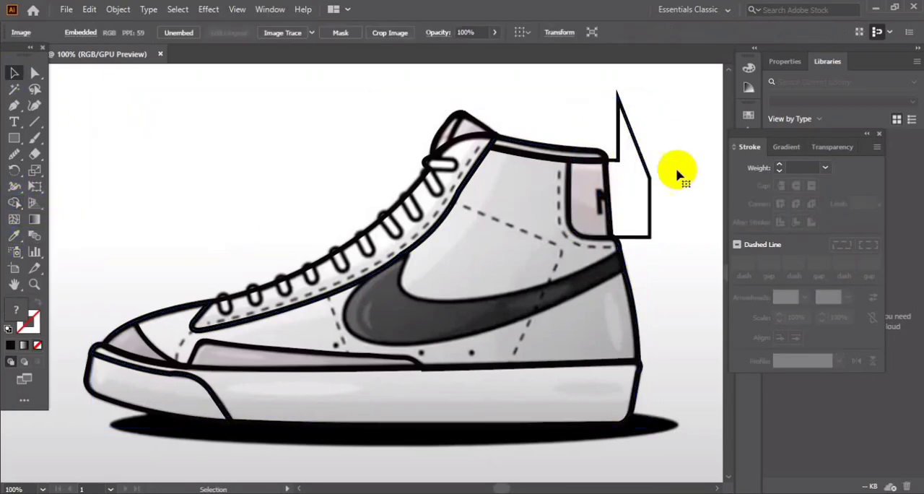
pyautogui.moveTo(649, 183); pyautogui.dragTo(676, 172)
pyautogui.press('Delete')
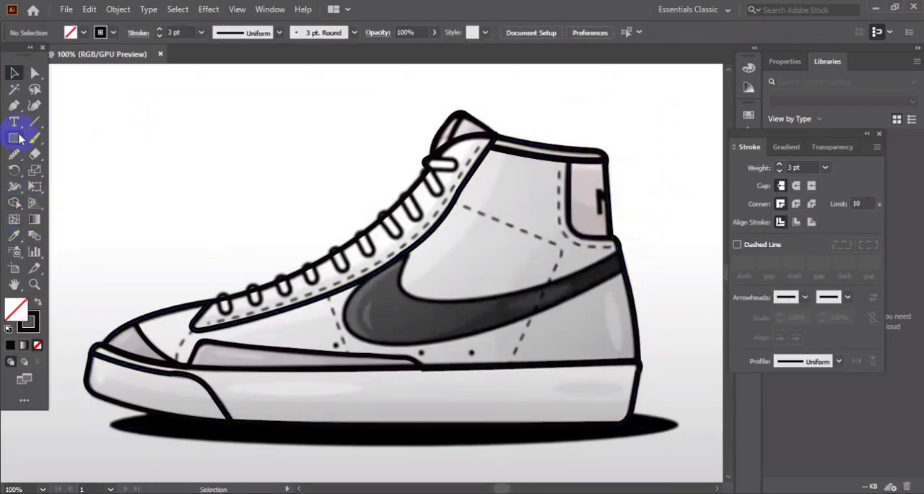
# Trace the stitching line around the heel patch from the collar down, rounding the corner and running past the heel edge.
pyautogui.click(13, 106)
pyautogui.click(559, 158)
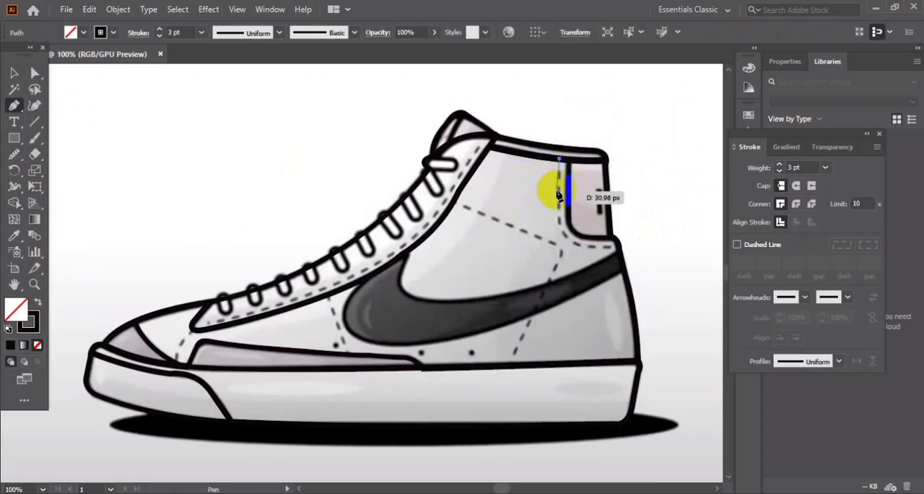
pyautogui.click(561, 226)
pyautogui.moveTo(613, 250); pyautogui.dragTo(614, 249)
pyautogui.click(586, 246)
pyautogui.click(636, 246)
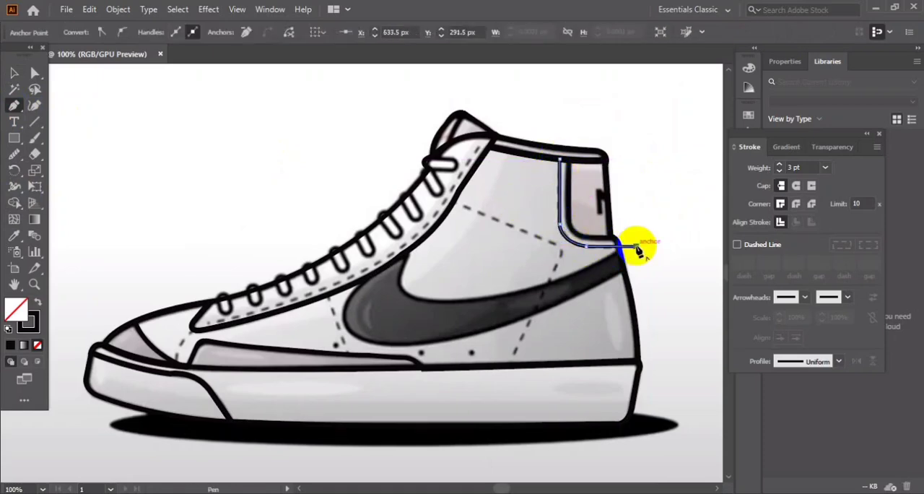
pyautogui.click(13, 154)
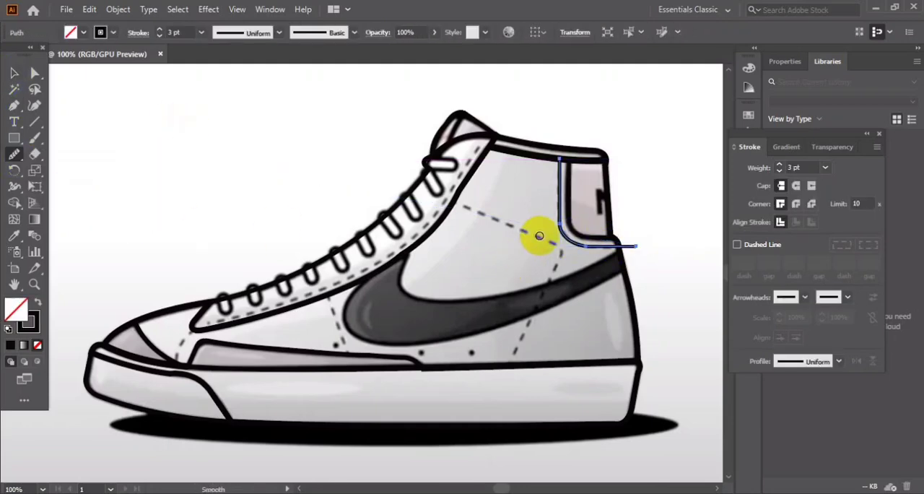
# Make the heel stitching line a dashed stroke with 12 pt dashes and deselect it.
pyautogui.click(14, 75)
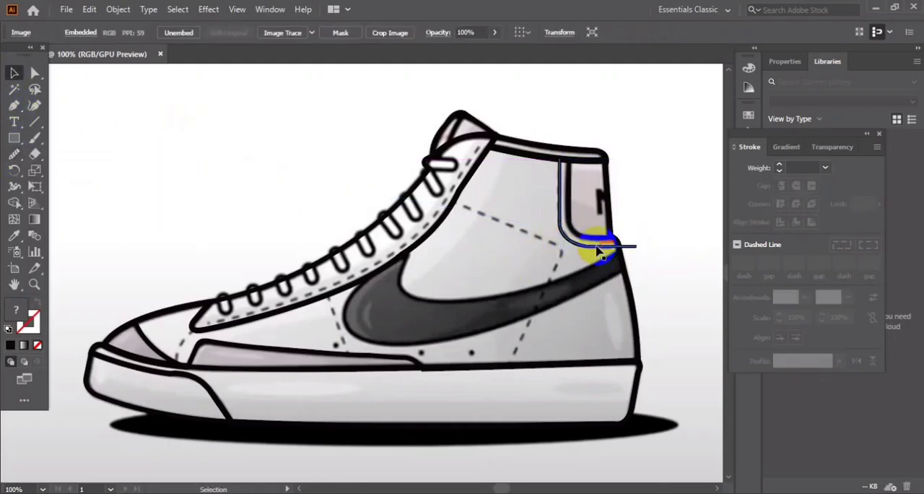
pyautogui.click(737, 245)
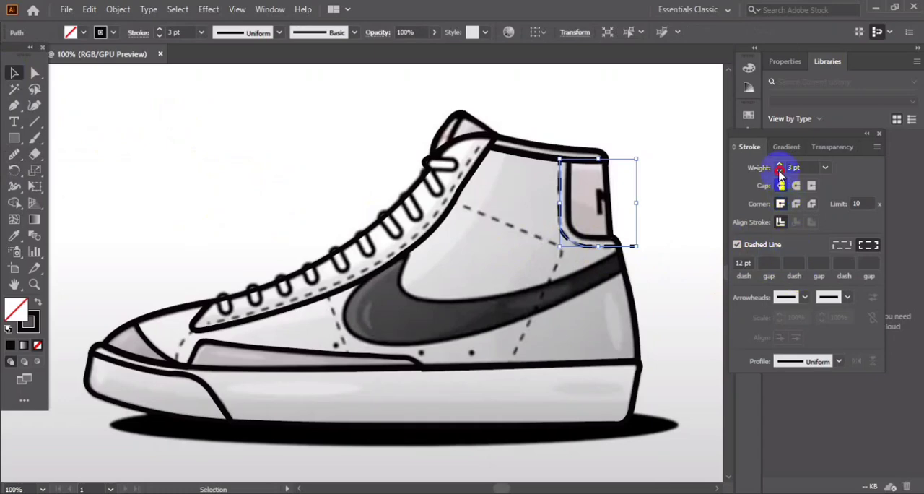
pyautogui.click(655, 254)
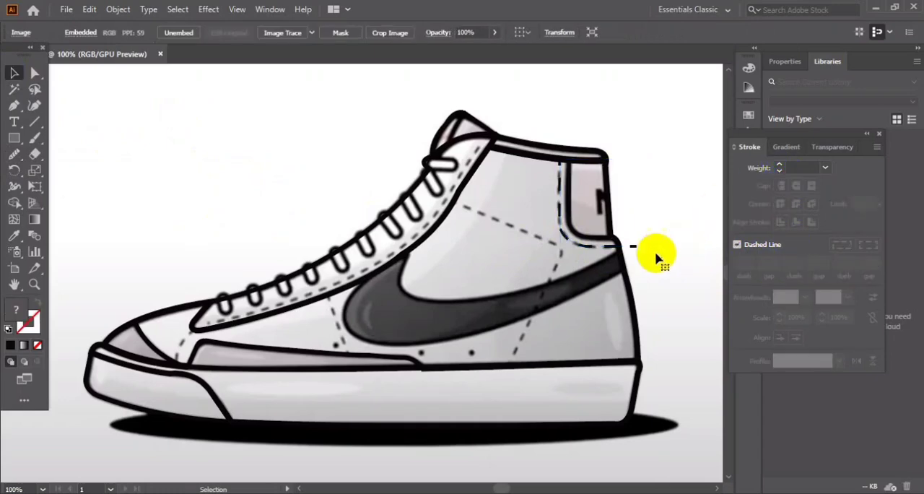
# Trace the side stitching line from the lace panel toward the heel, around the rounded corner and down to the sole.
pyautogui.click(14, 106)
pyautogui.click(453, 211)
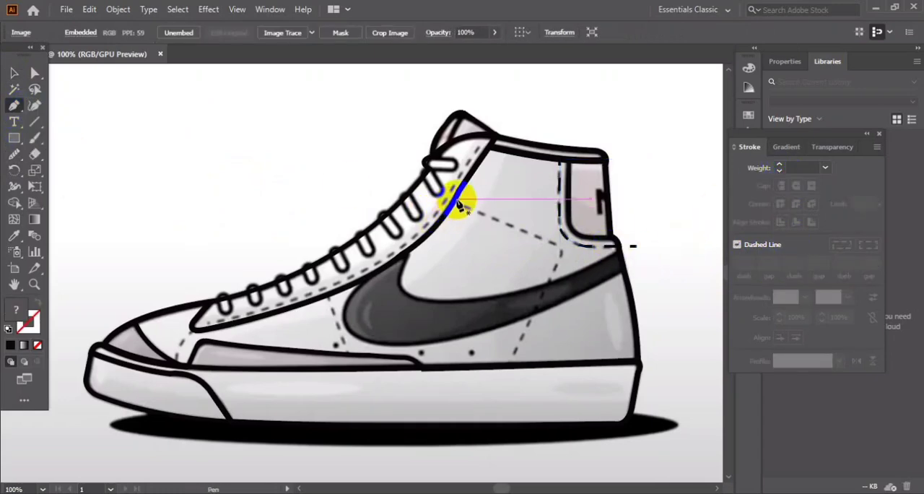
pyautogui.click(555, 246)
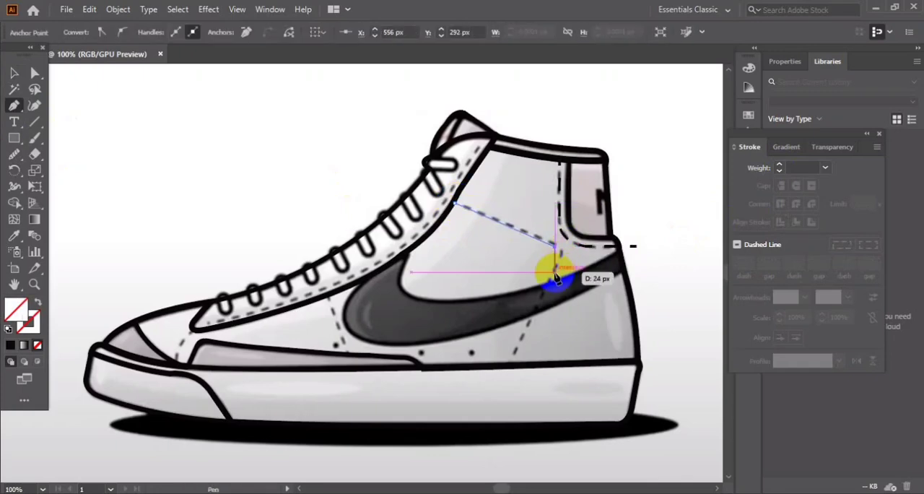
pyautogui.moveTo(554, 271); pyautogui.dragTo(513, 366)
pyautogui.click(13, 74)
# Give the side stitching line a black dashed stroke and deselect it.
pyautogui.click(483, 216)
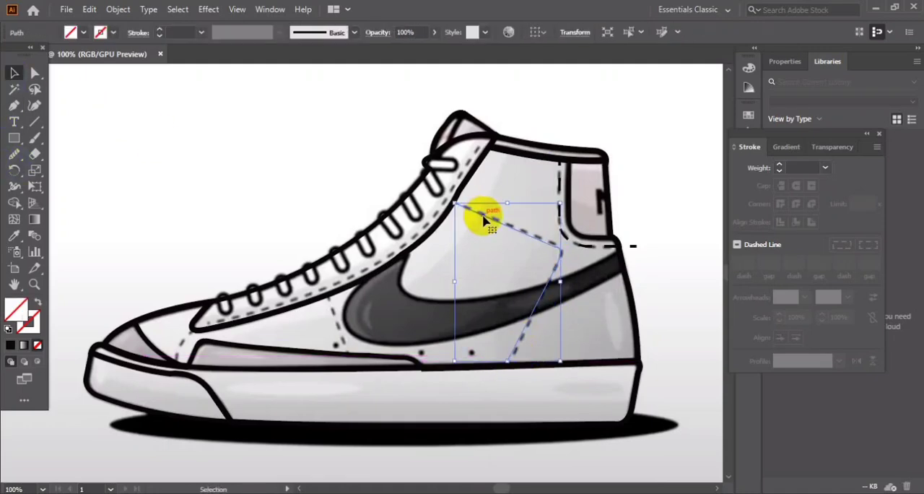
pyautogui.click(780, 166)
pyautogui.click(780, 166)
pyautogui.click(780, 166)
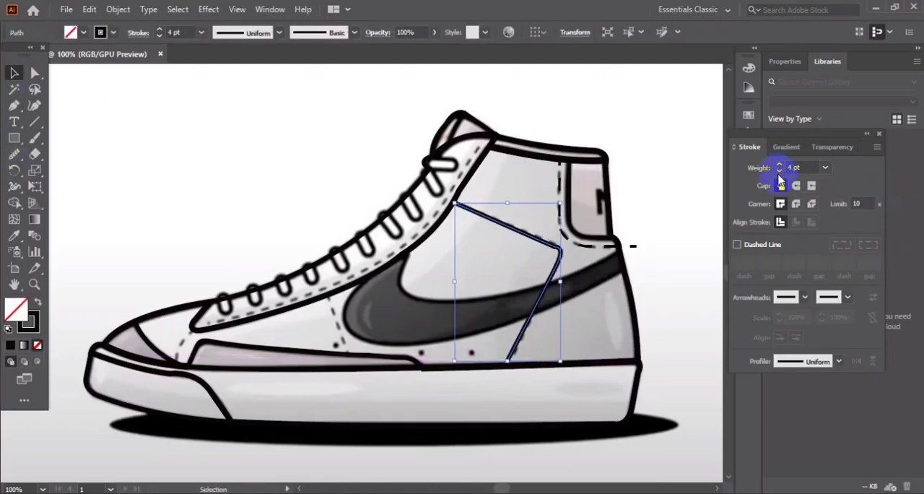
pyautogui.click(737, 244)
pyautogui.click(543, 214)
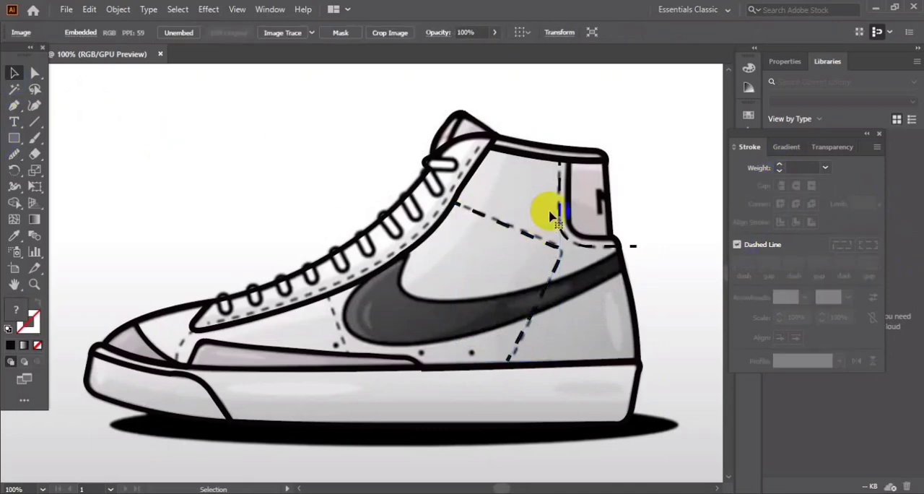
# Trace the swoosh's front and lower edge with the Pen tool from its upper tip to the shoe's back edge.
pyautogui.click(14, 105)
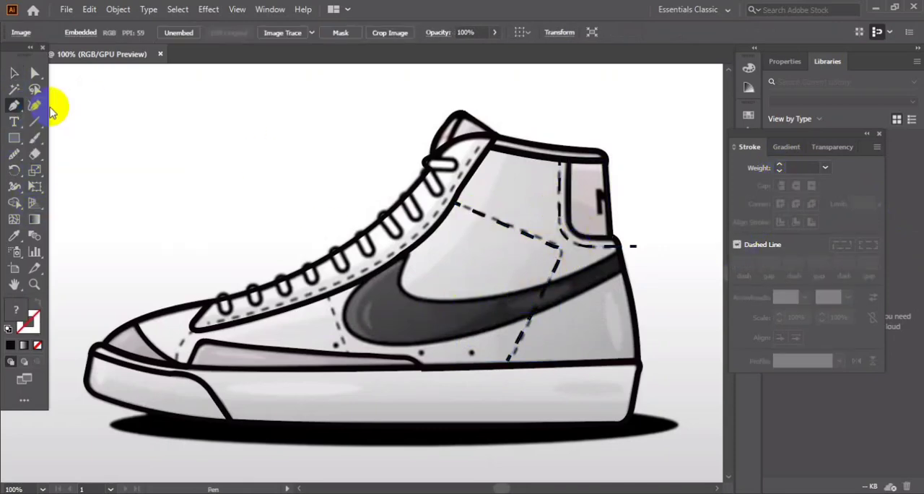
pyautogui.click(406, 253)
pyautogui.moveTo(340, 316); pyautogui.dragTo(350, 345)
pyautogui.hotkey('ctrl', 'z')
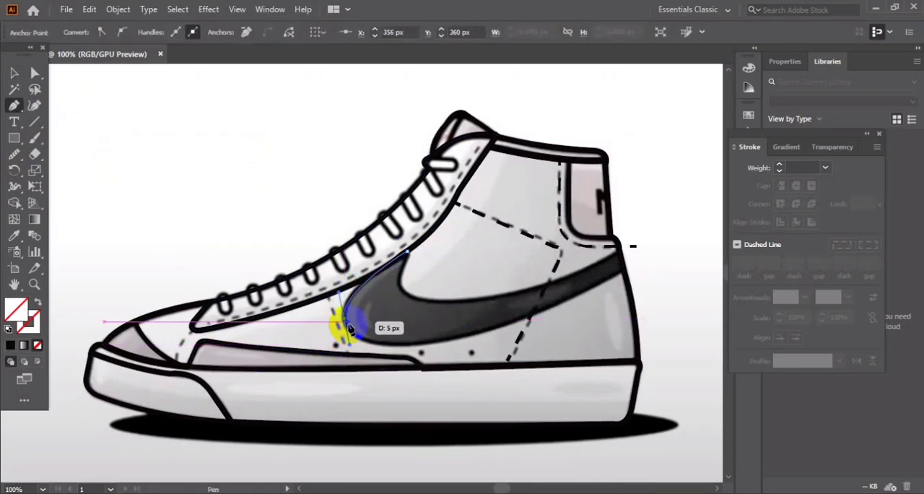
pyautogui.click(345, 318)
pyautogui.moveTo(432, 346); pyautogui.dragTo(518, 338)
pyautogui.click(432, 346)
pyautogui.moveTo(591, 290); pyautogui.dragTo(636, 257)
pyautogui.click(591, 291)
pyautogui.click(625, 272)
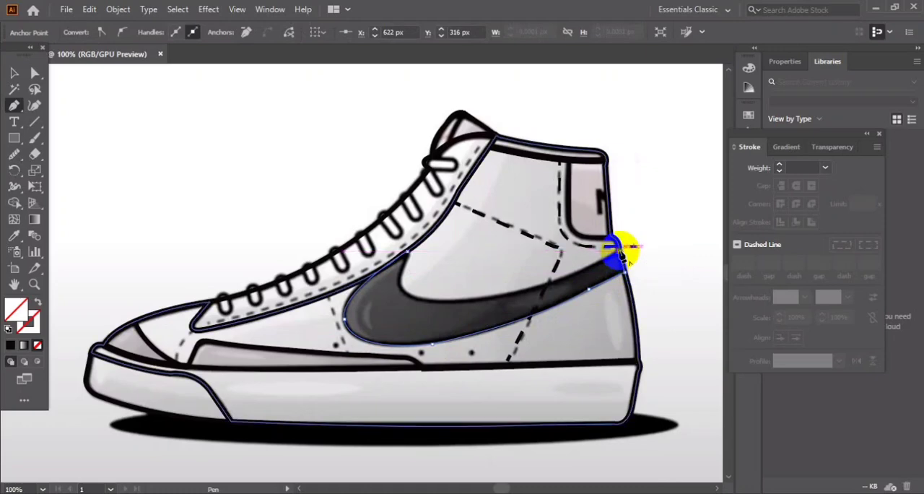
# Trace the swoosh's heel end and upper edge back to the starting tip, closing the path.
pyautogui.click(618, 250)
pyautogui.moveTo(496, 297)
pyautogui.mouseDown()
pyautogui.moveTo(421, 313)
pyautogui.moveTo(381, 294)
pyautogui.moveTo(412, 268)
pyautogui.moveTo(421, 240)
pyautogui.moveTo(409, 257)
pyautogui.mouseUp()
pyautogui.click(495, 298)
# Give the swoosh path a 4 pt black stroke.
pyautogui.click(14, 72)
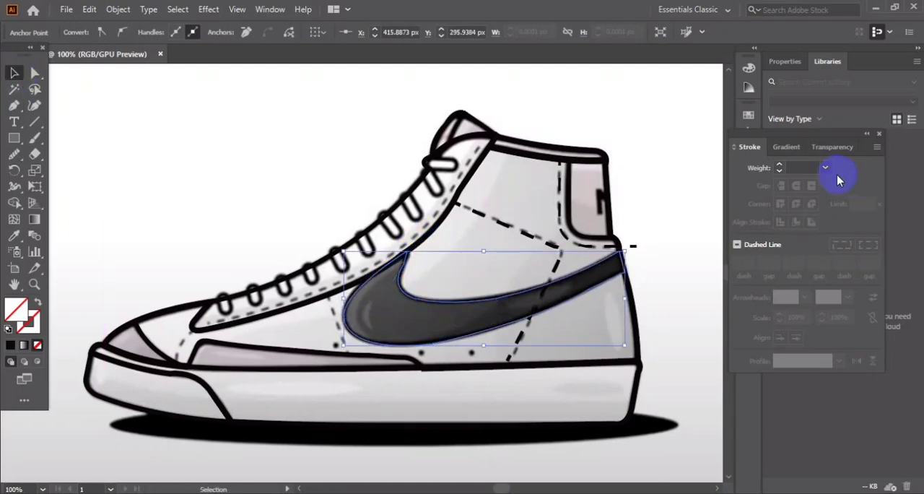
pyautogui.click(780, 168)
pyautogui.click(14, 73)
# Smooth the swoosh path near its upper tip with the Smooth tool and deselect it.
pyautogui.click(479, 306)
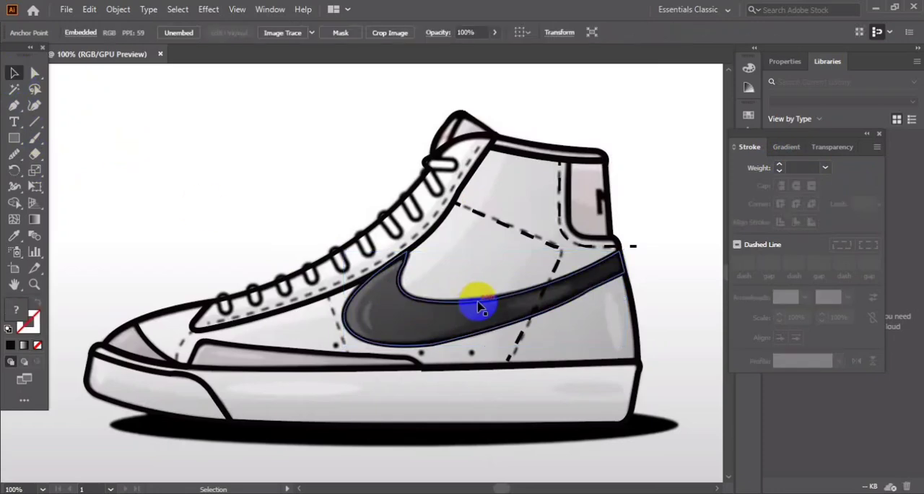
pyautogui.click(478, 300)
pyautogui.click(14, 154)
pyautogui.click(53, 187)
pyautogui.moveTo(405, 267); pyautogui.dragTo(406, 268)
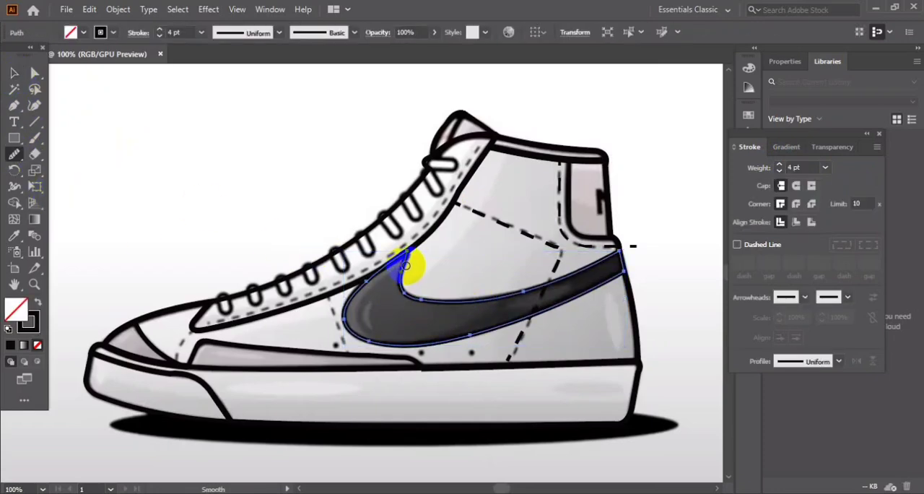
pyautogui.click(13, 73)
pyautogui.click(197, 128)
# Draw a straight stitching line in front of the swoosh from the lace panel's lower edge to the strip above the sole.
pyautogui.click(562, 238)
pyautogui.click(262, 320)
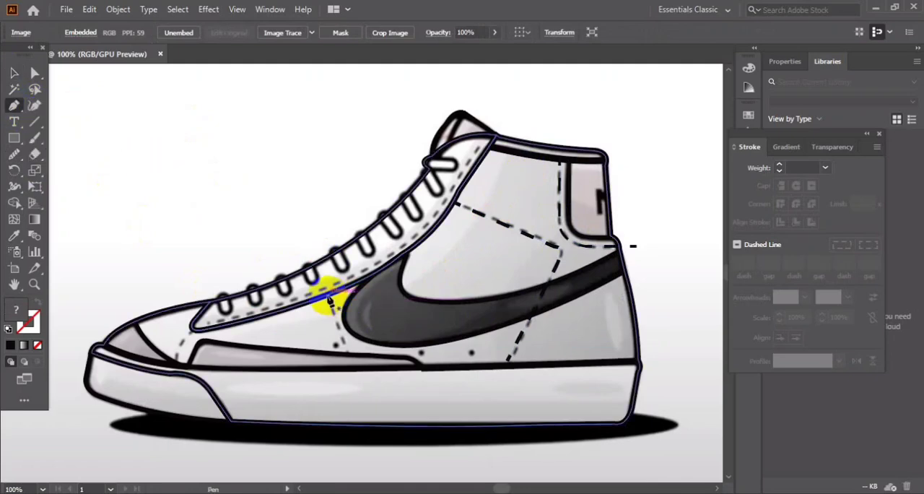
pyautogui.click(329, 297)
pyautogui.click(348, 356)
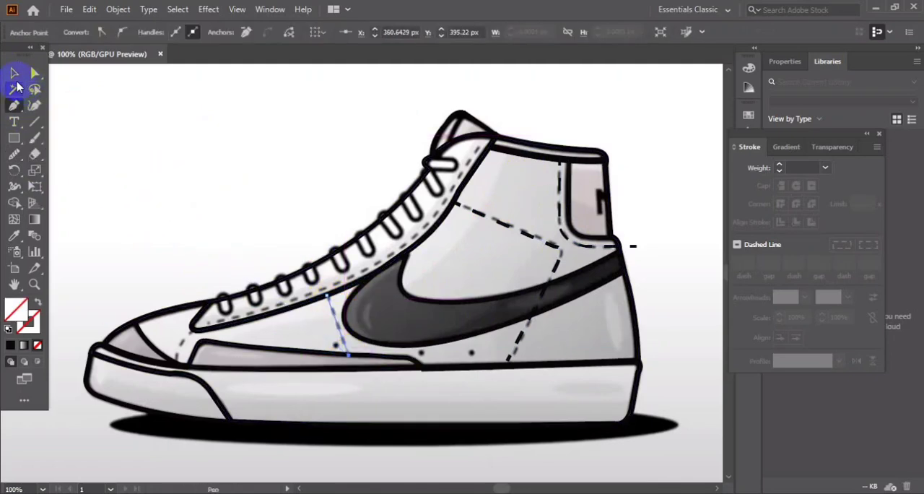
# Give the stitching line in front of the swoosh a 2 pt dashed stroke with 6 pt dashes.
pyautogui.click(14, 74)
pyautogui.click(781, 166)
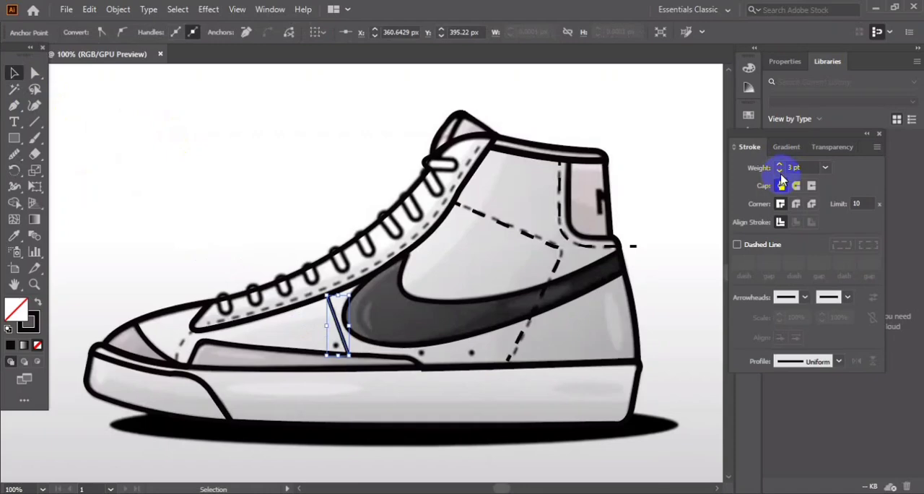
pyautogui.click(737, 246)
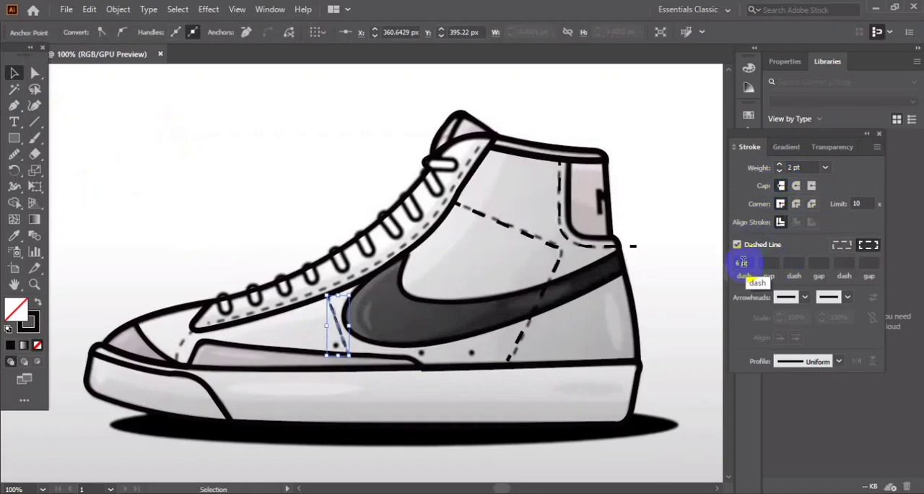
# Shorten the dashes of the angled side-panel stitching and the heel-tab stitching, and clear the selection.
pyautogui.click(140, 108)
pyautogui.click(497, 226)
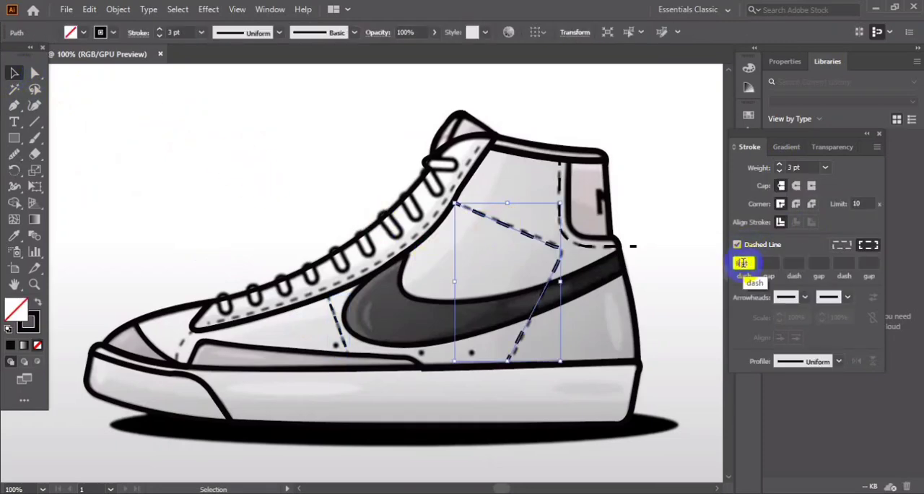
pyautogui.click(192, 144)
pyautogui.click(583, 252)
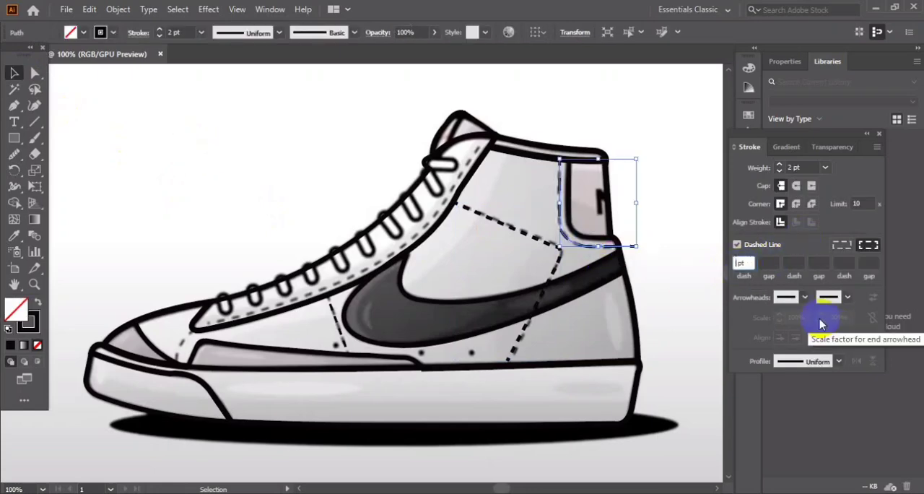
pyautogui.click(154, 150)
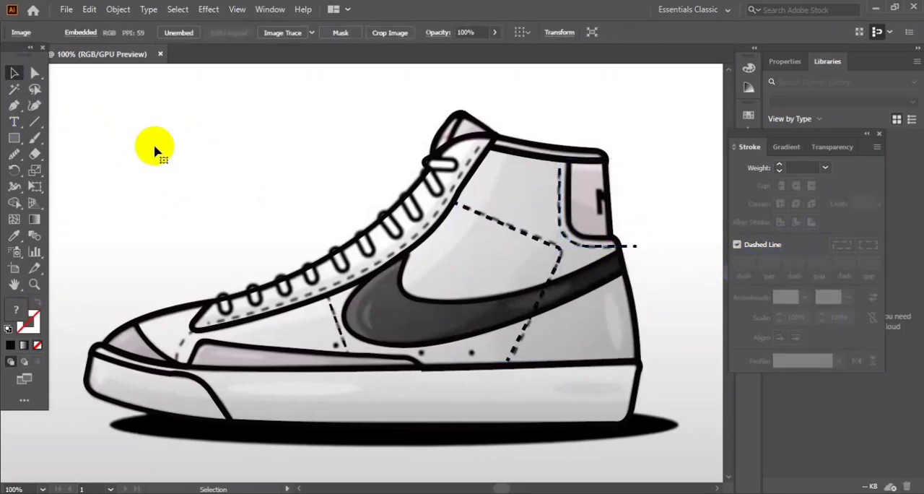
# Draw a curved stitching path with the Pen tool inside the lace panel's lower edge, from the collar down to its front tip.
pyautogui.click(16, 111)
pyautogui.click(483, 135)
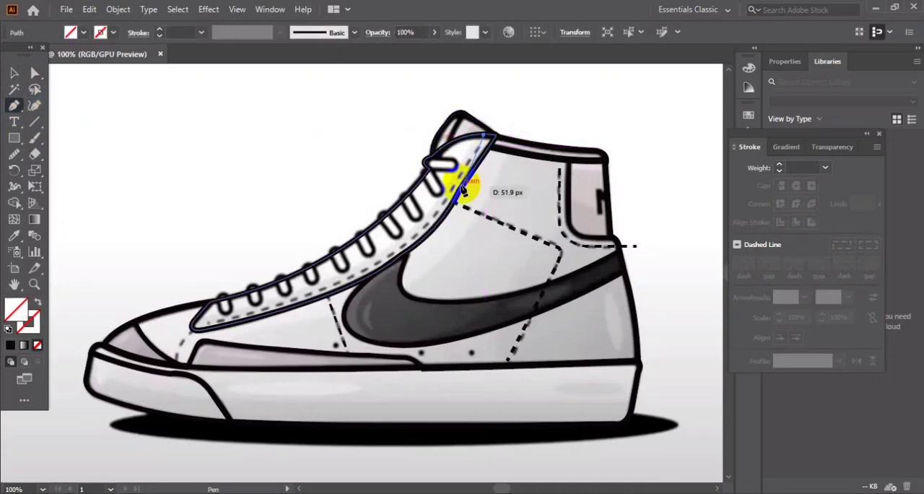
pyautogui.click(447, 205)
pyautogui.click(264, 309)
pyautogui.moveTo(263, 309)
pyautogui.mouseDown()
pyautogui.moveTo(189, 332)
pyautogui.moveTo(150, 327)
pyautogui.mouseUp()
pyautogui.click(303, 295)
pyautogui.click(191, 325)
# Give the lace panel stitching path a 2 pt dashed stroke and deselect it.
pyautogui.click(779, 171)
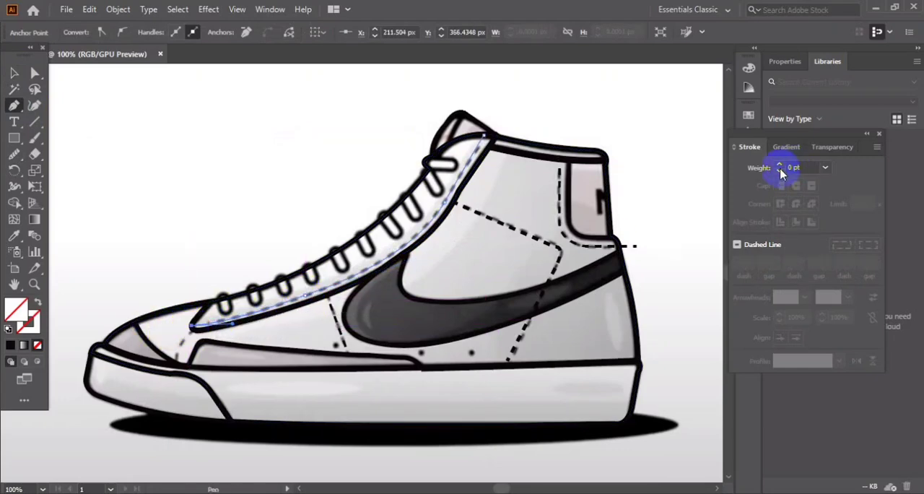
pyautogui.click(780, 167)
pyautogui.click(780, 168)
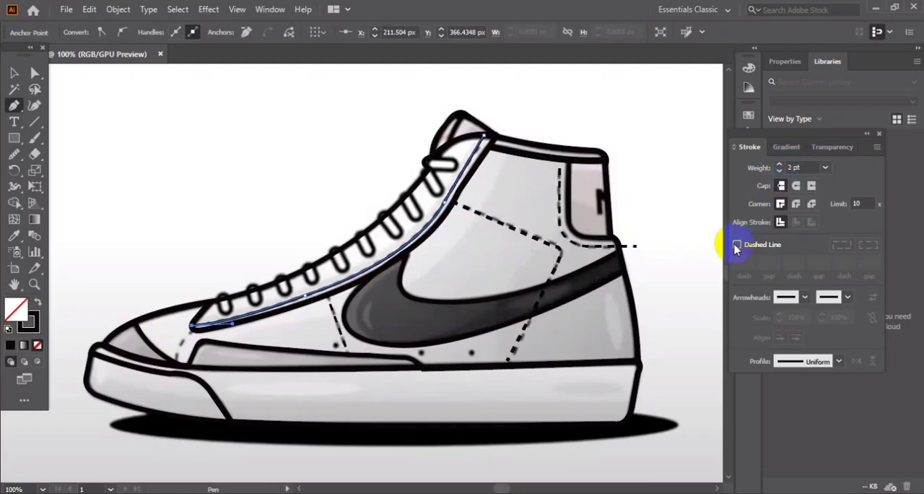
pyautogui.click(737, 245)
pyautogui.click(14, 73)
pyautogui.click(382, 252)
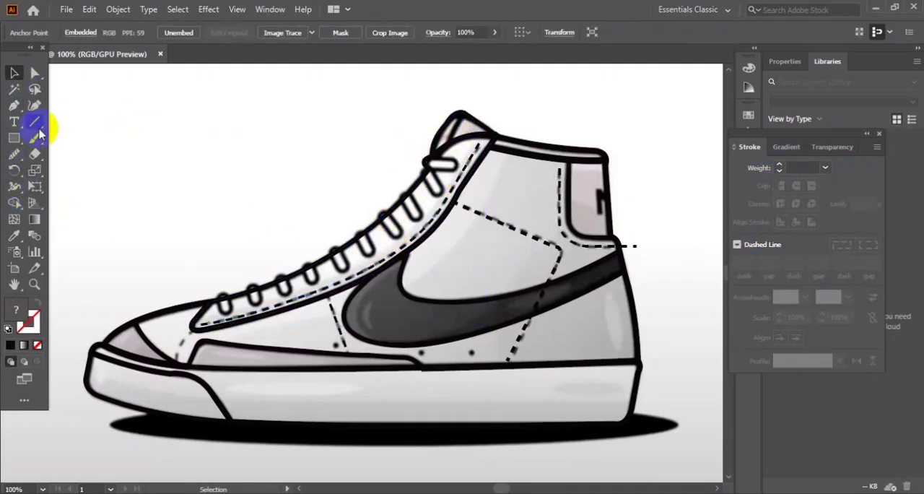
# Trace the short inner curve on the tongue from its peak to the lace panel, with a 3 pt black stroke.
pyautogui.click(464, 112)
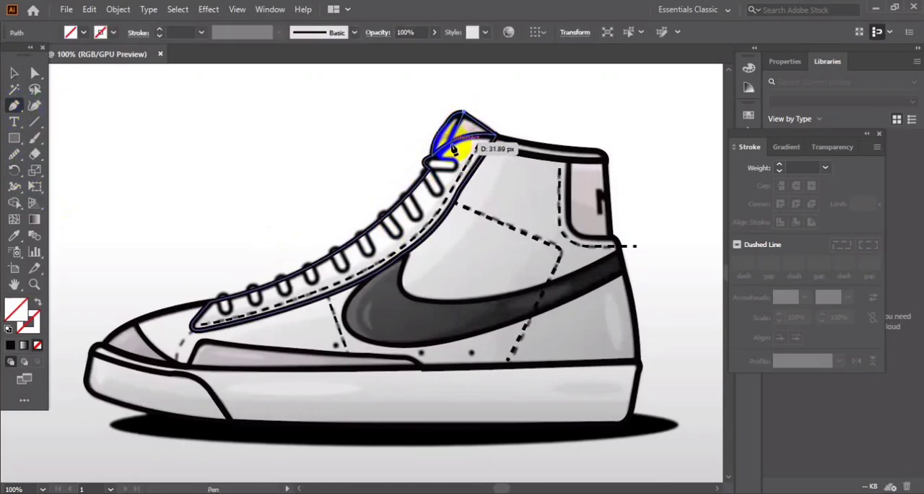
pyautogui.moveTo(450, 166); pyautogui.dragTo(452, 150)
pyautogui.click(13, 73)
pyautogui.click(410, 152)
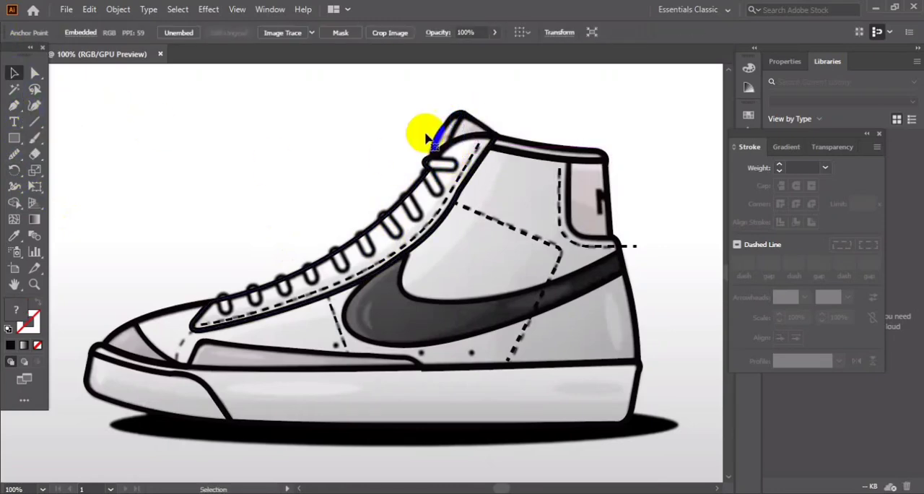
pyautogui.click(453, 130)
pyautogui.click(159, 31)
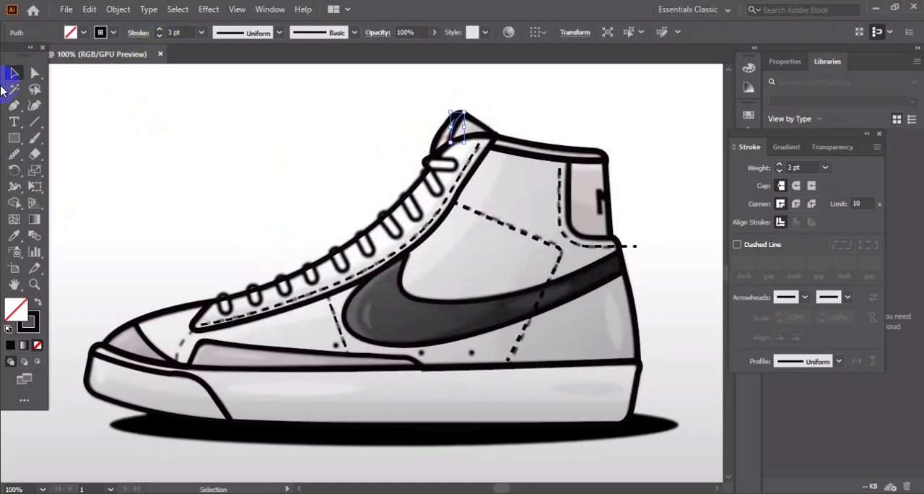
pyautogui.click(165, 164)
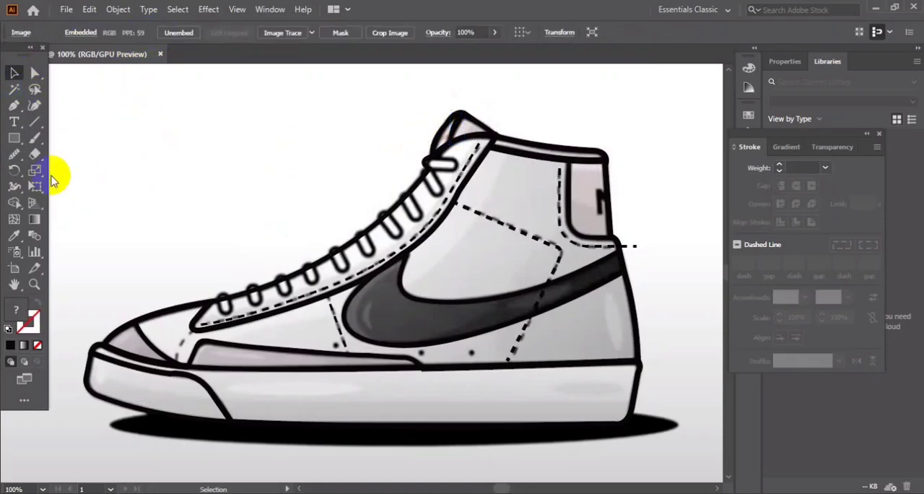
# Draw a small, narrow upright rounded rectangle in the empty area above the toe with a 2 pt stroke.
pyautogui.rightClick(15, 138)
pyautogui.click(90, 153)
pyautogui.moveTo(174, 146); pyautogui.dragTo(185, 177)
pyautogui.click(161, 33)
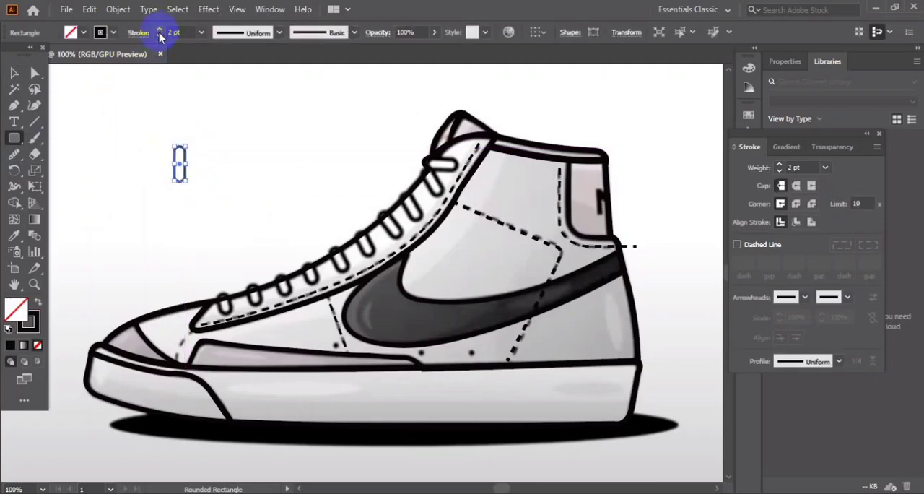
# Move the rounded rectangle onto the frontmost lace loop and rotate it to fit the loop in the image.
pyautogui.click(14, 74)
pyautogui.click(157, 168)
pyautogui.click(186, 173)
pyautogui.moveTo(186, 147); pyautogui.dragTo(223, 287)
pyautogui.click(213, 185)
pyautogui.click(231, 277)
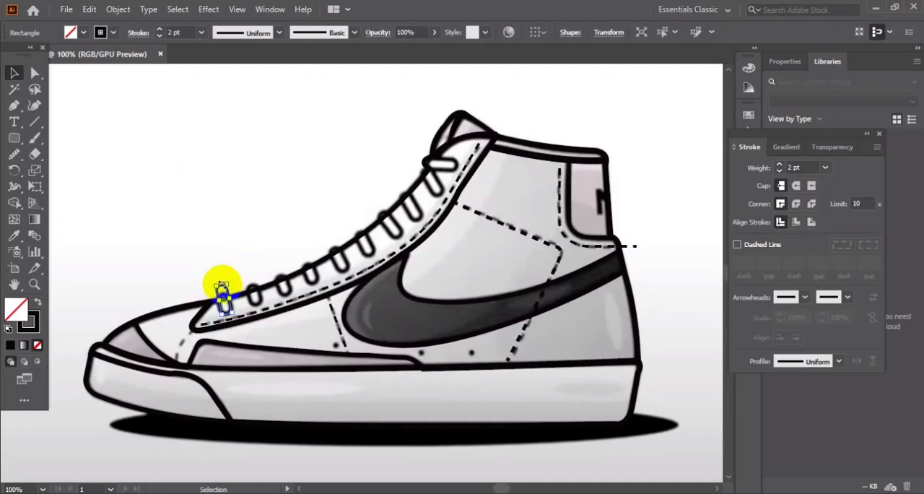
pyautogui.click(229, 305)
pyautogui.click(229, 306)
pyautogui.click(216, 262)
# Copy the lace loop along the lace panel onto the second through seventh loops, following their angles.
pyautogui.moveTo(243, 302); pyautogui.dragTo(265, 296)
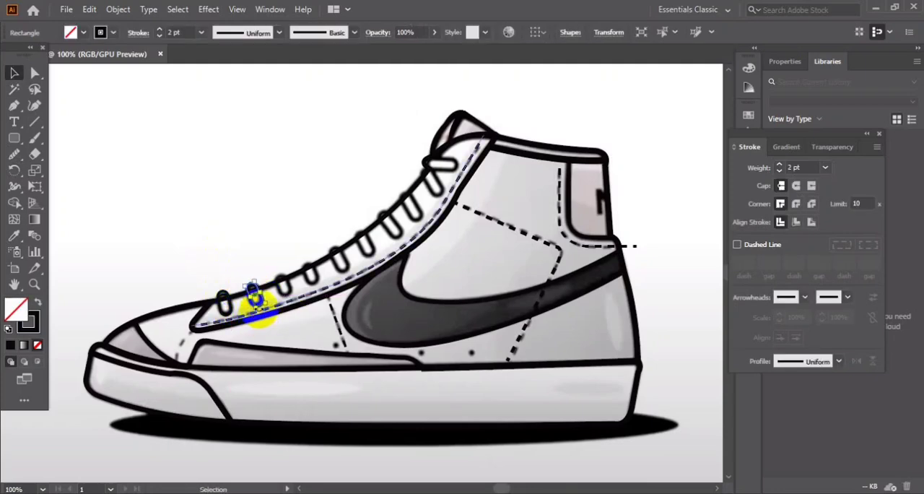
pyautogui.click(252, 286)
pyautogui.moveTo(252, 287); pyautogui.dragTo(396, 227)
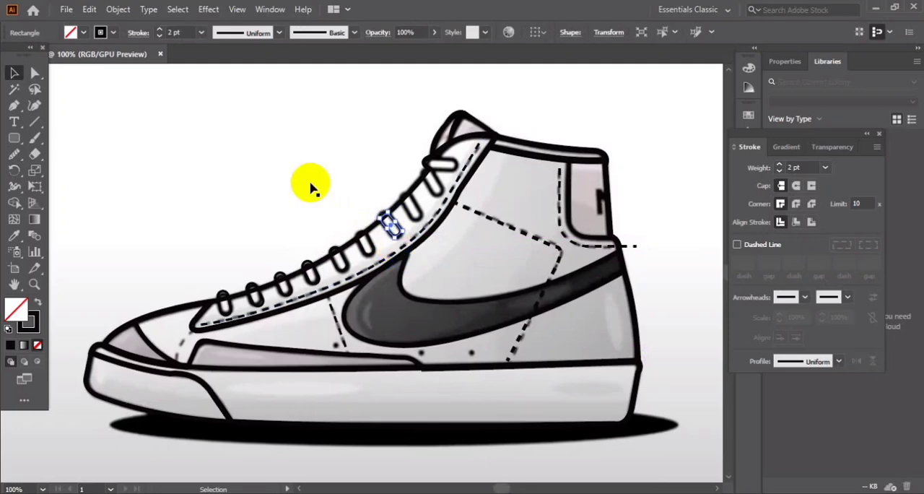
# Place a copy of the lace loop on the eighth loop and align it with the image.
pyautogui.click(349, 193)
pyautogui.click(385, 212)
pyautogui.moveTo(379, 201); pyautogui.dragTo(372, 171)
pyautogui.click(376, 169)
pyautogui.moveTo(402, 227); pyautogui.dragTo(417, 212)
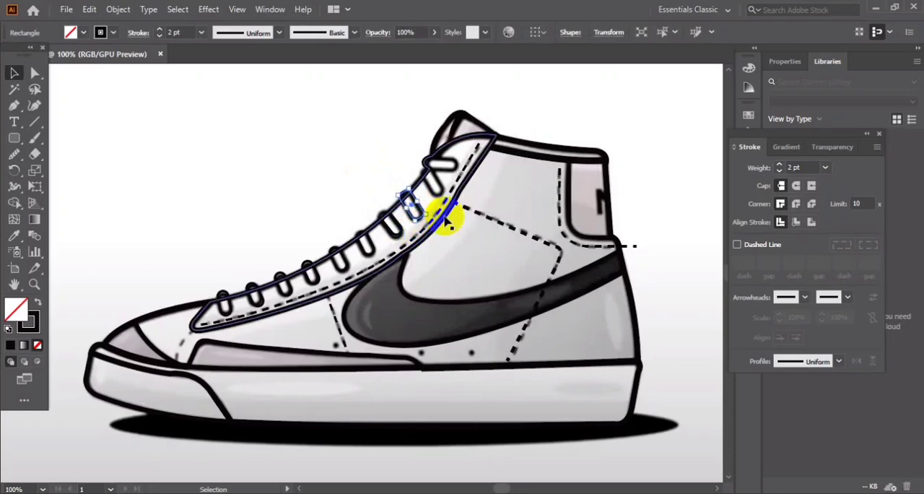
# Place lace loop copies on the ninth loop and the near-horizontal top loop, rotating them to match, and deselect.
pyautogui.click(345, 206)
pyautogui.moveTo(402, 226)
pyautogui.mouseDown()
pyautogui.moveTo(434, 186)
pyautogui.moveTo(448, 194)
pyautogui.moveTo(441, 164)
pyautogui.moveTo(379, 165)
pyautogui.moveTo(458, 177)
pyautogui.mouseUp()
pyautogui.click(405, 187)
pyautogui.click(437, 185)
pyautogui.click(383, 174)
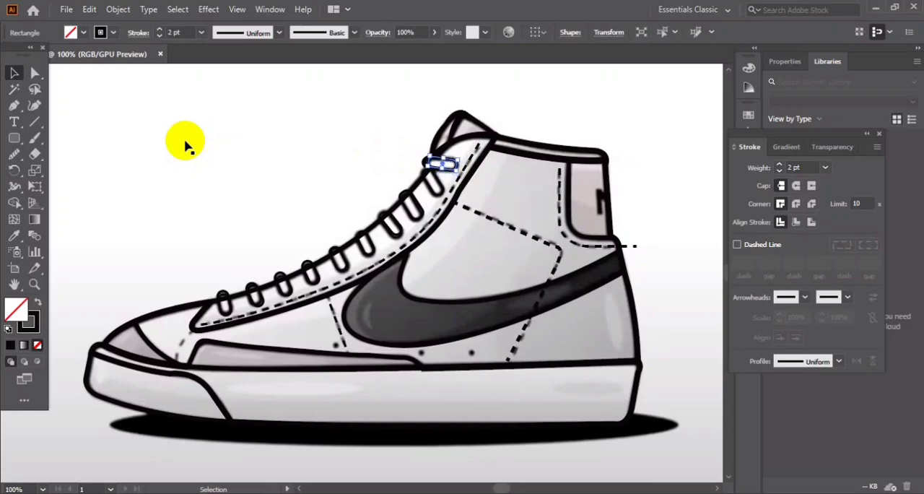
pyautogui.click(464, 121)
pyautogui.click(625, 244)
pyautogui.click(562, 283)
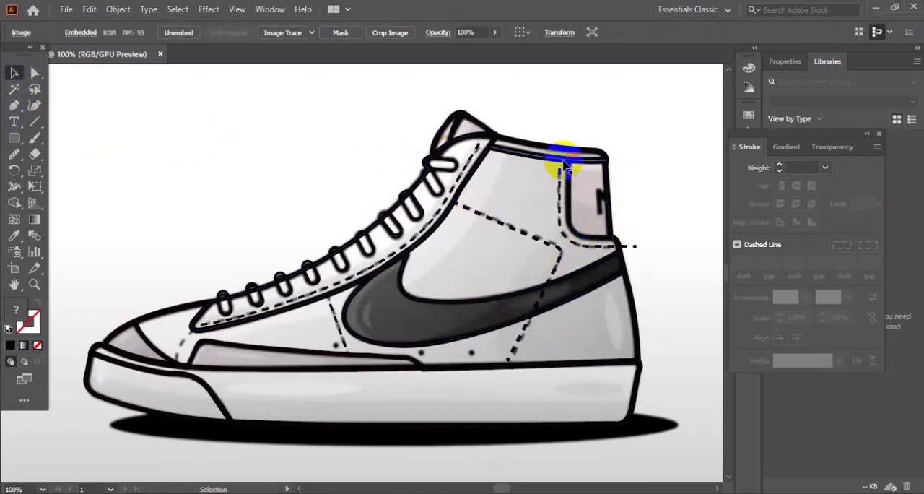
# Trace the swoosh's upper edge with the Pen tool from the lace panel to the heel outline.
pyautogui.click(14, 105)
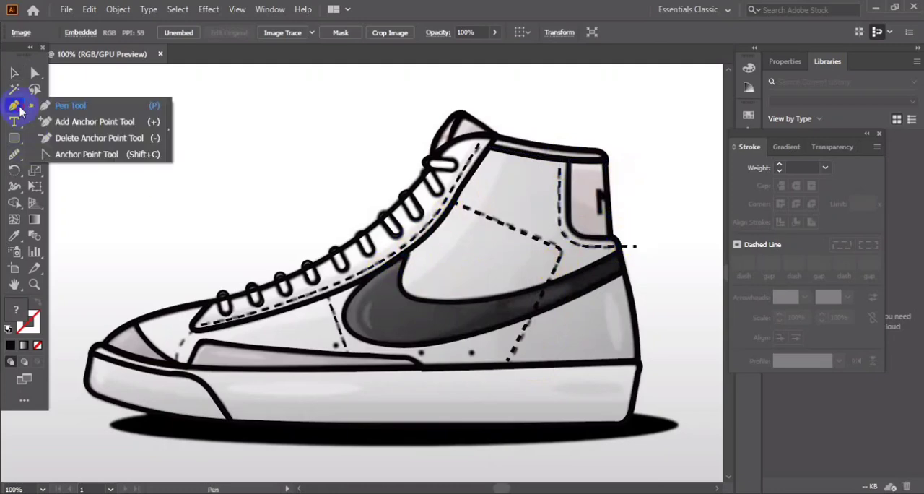
pyautogui.click(491, 148)
pyautogui.moveTo(407, 251); pyautogui.dragTo(491, 308)
pyautogui.hotkey('ctrl', 'z')
pyautogui.moveTo(432, 302); pyautogui.dragTo(484, 303)
pyautogui.click(433, 302)
pyautogui.moveTo(564, 284); pyautogui.dragTo(622, 254)
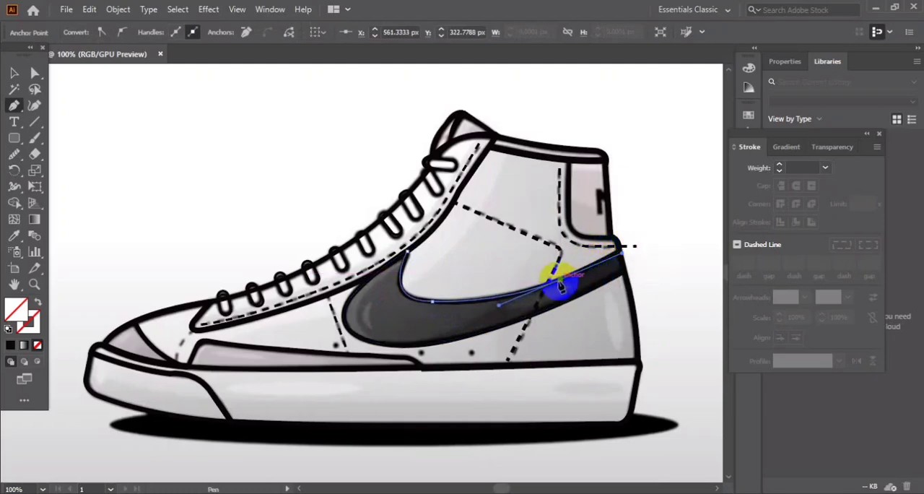
pyautogui.click(618, 251)
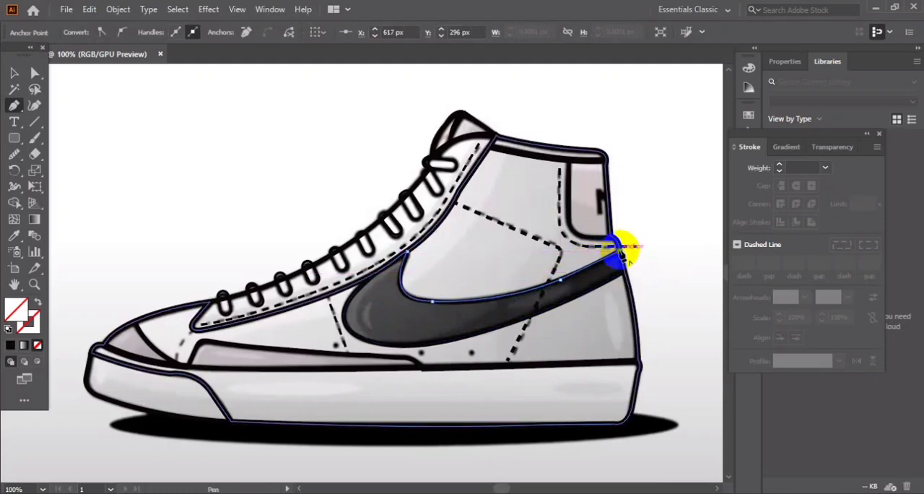
# Continue the path with straight segments around the outside of the heel and collar to the collar's front corner.
pyautogui.click(664, 224)
pyautogui.click(658, 121)
pyautogui.click(591, 97)
pyautogui.click(537, 102)
pyautogui.click(501, 124)
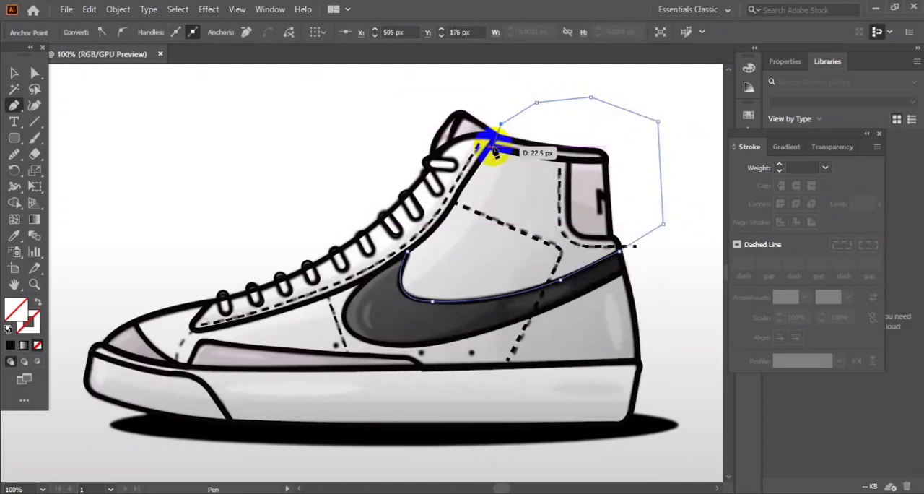
pyautogui.click(489, 147)
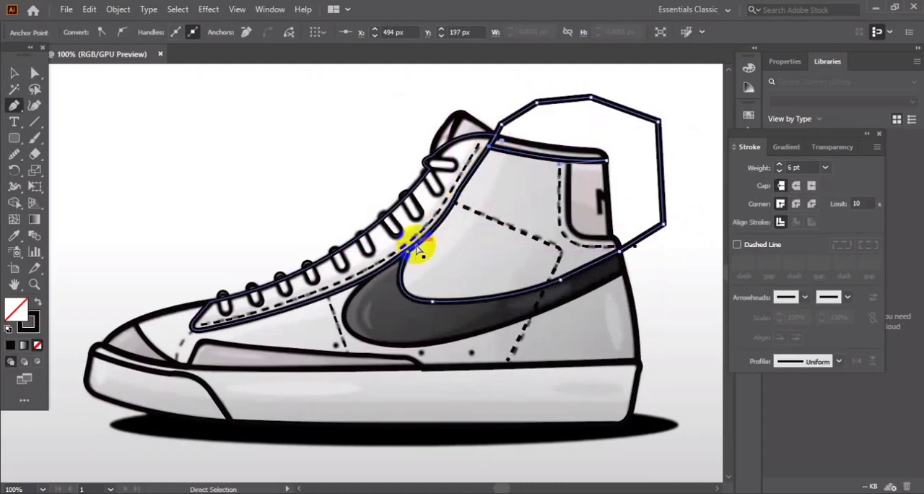
# Undo the last path point, trace down the lace panel's rear edge and close the path at its starting point.
pyautogui.hotkey('ctrl', 'z')
pyautogui.click(480, 160)
pyautogui.click(452, 200)
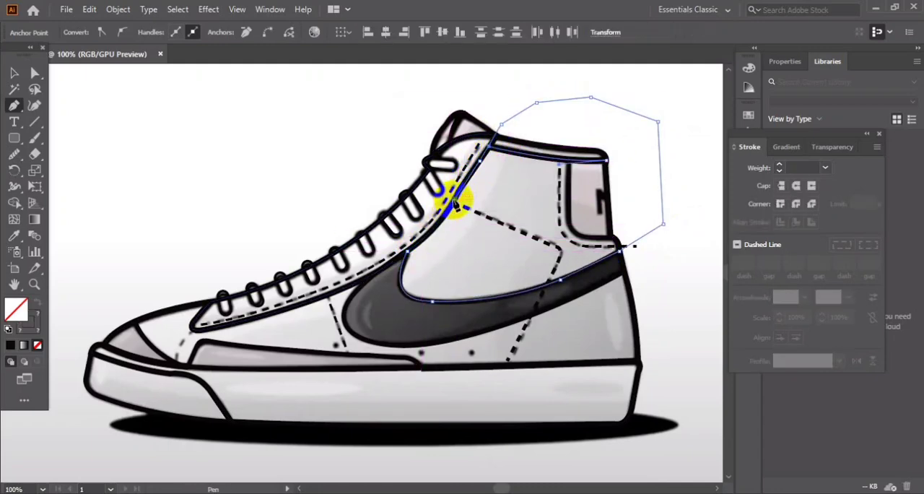
pyautogui.moveTo(407, 251); pyautogui.dragTo(382, 259)
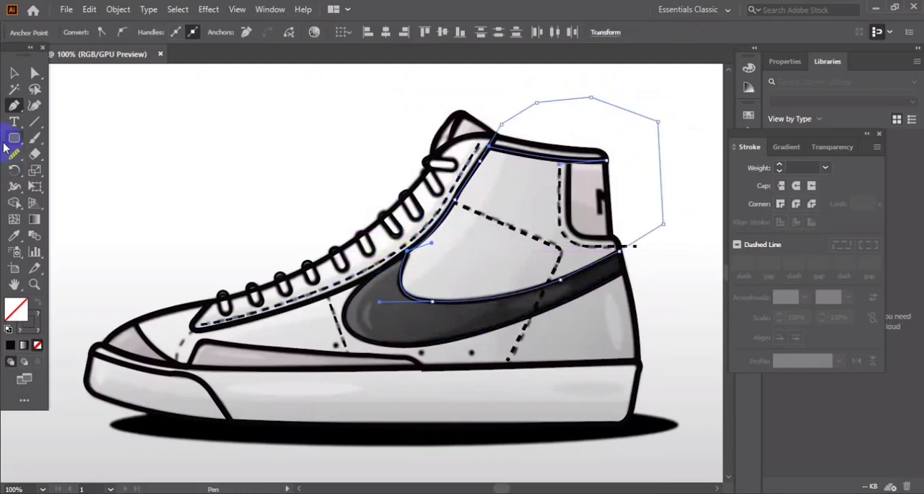
# Select the closed ankle path on its own and give it a 3 pt black stroke.
pyautogui.press('v')
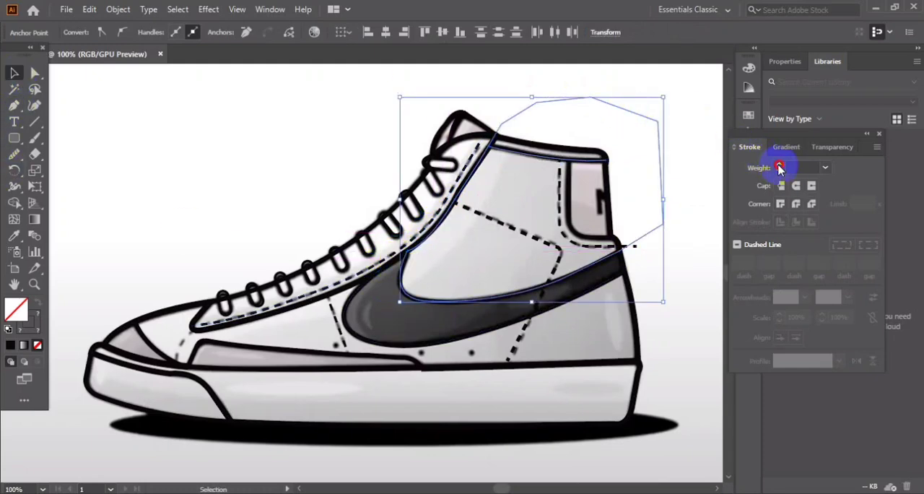
pyautogui.click(827, 173)
pyautogui.click(845, 248)
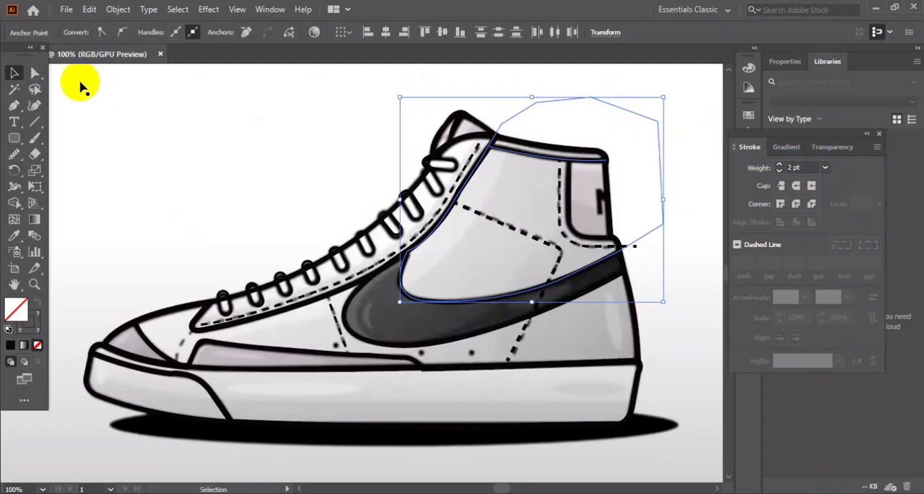
pyautogui.click(602, 135)
pyautogui.click(604, 105)
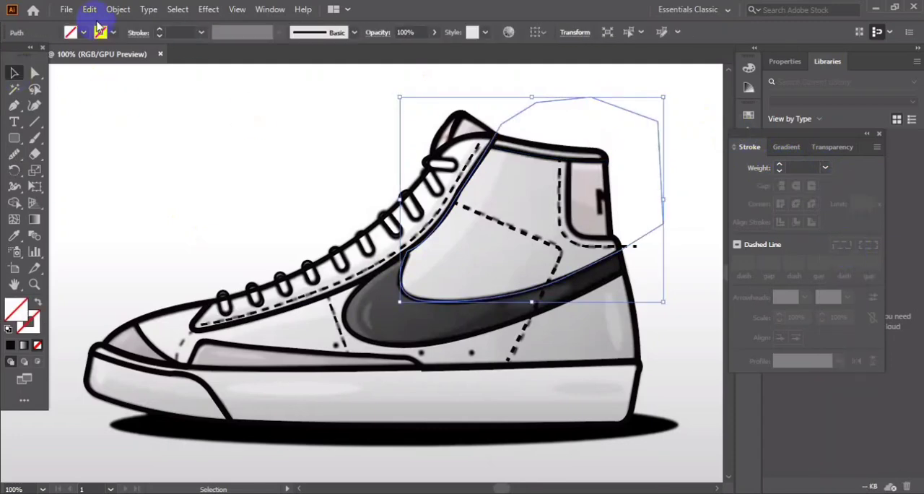
pyautogui.click(161, 35)
# Select the ankle path with the shoe outline and form their overlapping region with the Shape Builder tool.
pyautogui.click(584, 182)
pyautogui.click(665, 226)
pyautogui.keyDown('shift'); pyautogui.click(589, 146); pyautogui.keyUp('shift')
pyautogui.click(14, 202)
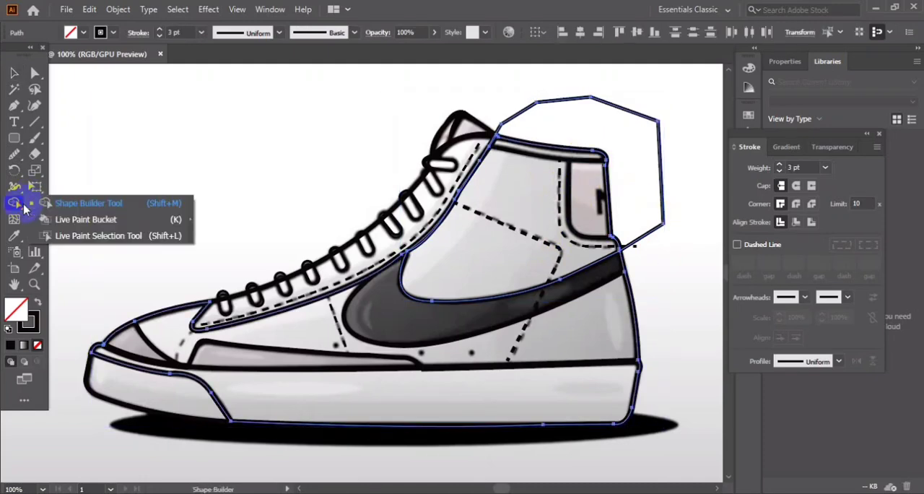
pyautogui.click(540, 182)
# Delete the leftover ankle path section outside the shoe.
pyautogui.click(12, 76)
pyautogui.click(399, 118)
pyautogui.moveTo(624, 110); pyautogui.dragTo(379, 124)
pyautogui.press('Delete')
# Fill the ankle panel with the light grey sampled from the sneaker image and give it a 4 pt black stroke.
pyautogui.click(460, 325)
pyautogui.click(470, 187)
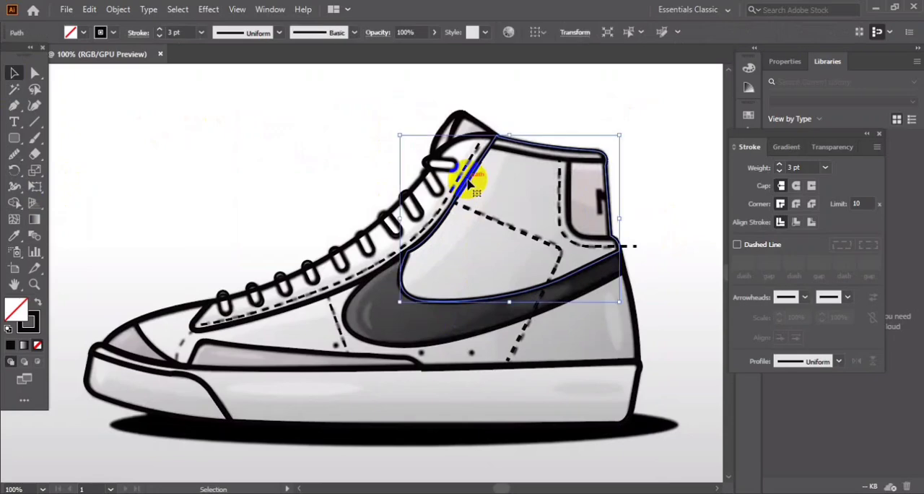
pyautogui.click(14, 235)
pyautogui.click(474, 235)
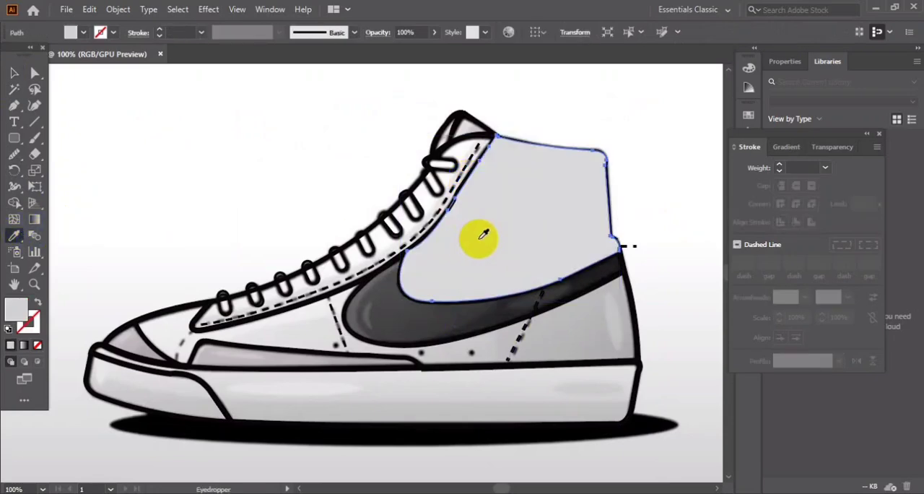
pyautogui.click(160, 30)
pyautogui.click(160, 30)
pyautogui.click(160, 29)
pyautogui.click(159, 30)
pyautogui.click(14, 73)
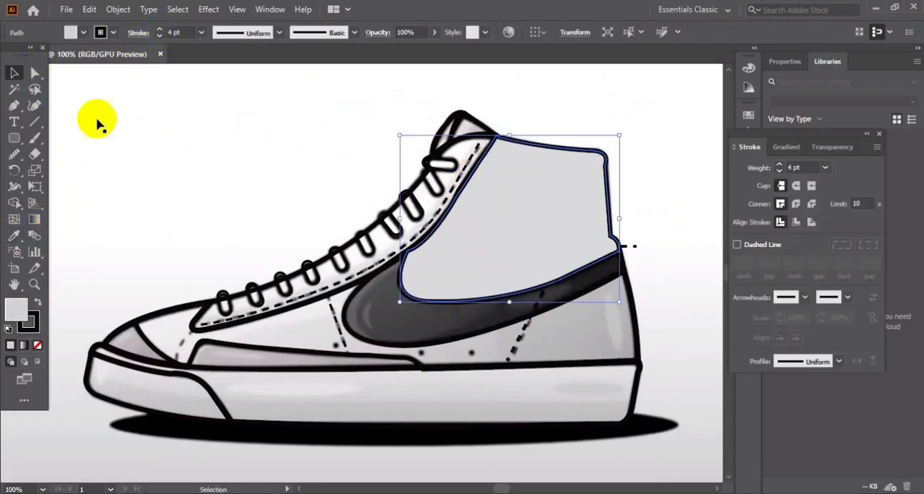
pyautogui.click(191, 150)
# Move the sneaker reference image away from the line art, partly off the artboard, and deselect it.
pyautogui.hotkey('ctrl', '-')
pyautogui.hotkey('ctrl', '-')
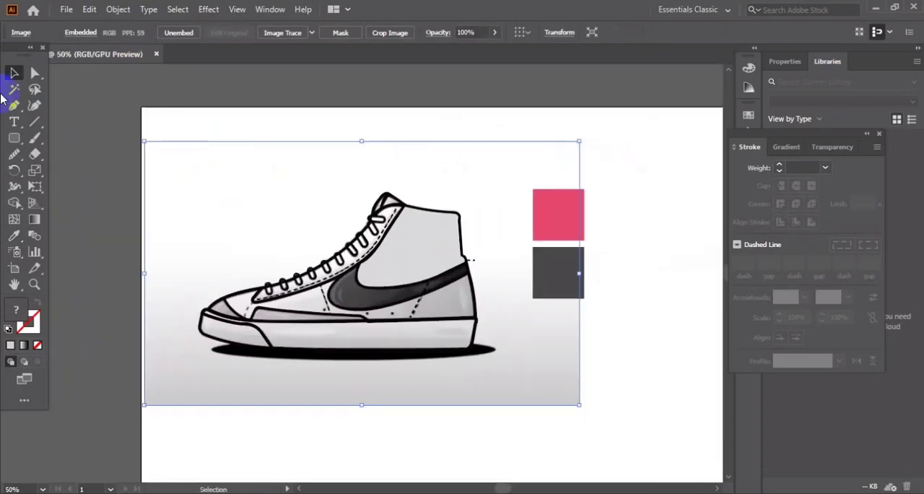
pyautogui.moveTo(377, 177)
pyautogui.mouseDown()
pyautogui.moveTo(138, 221)
pyautogui.moveTo(233, 372)
pyautogui.moveTo(140, 375)
pyautogui.mouseUp()
pyautogui.click(610, 418)
# Send the filled ankle panel behind the stitching and heel line work.
pyautogui.rightClick(434, 296)
pyautogui.moveTo(491, 367)
pyautogui.click(607, 337)
pyautogui.click(470, 338)
pyautogui.click(13, 236)
pyautogui.click(578, 281)
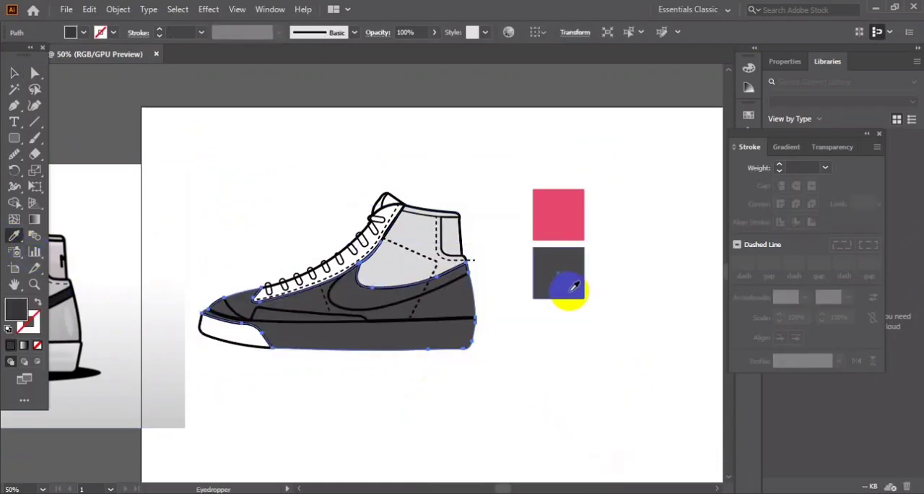
pyautogui.hotkey('ctrl', 'z')
# Fill the main shoe outline with the dark grey sampled from the dark swatch square.
pyautogui.click(14, 73)
pyautogui.click(207, 320)
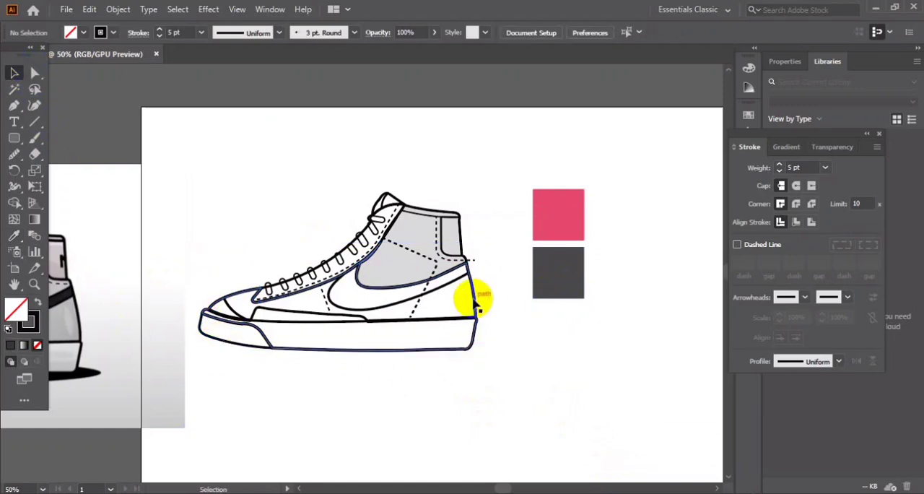
pyautogui.click(477, 306)
pyautogui.click(14, 236)
pyautogui.click(549, 267)
# Fill the toe section of the sole with the same dark grey sampled from the shoe body.
pyautogui.click(14, 73)
pyautogui.click(260, 339)
pyautogui.click(292, 328)
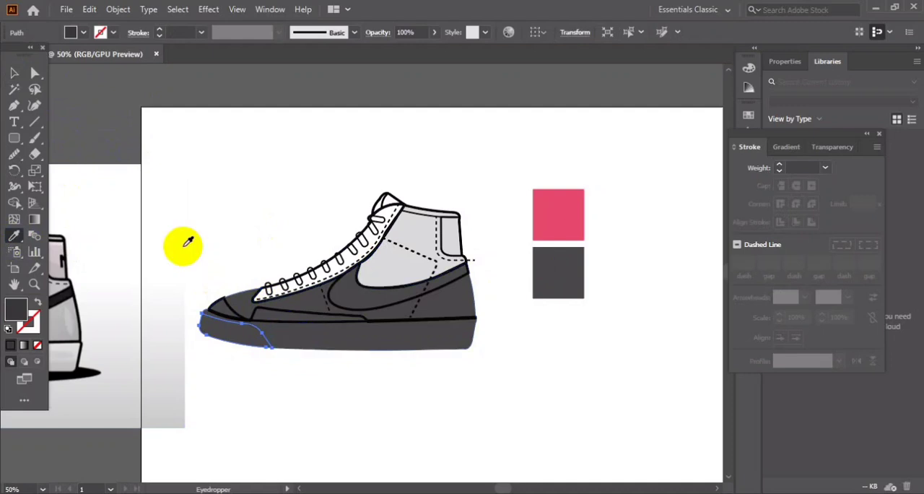
# Fill the swoosh with the pink sampled from the pink swatch square.
pyautogui.click(13, 74)
pyautogui.click(179, 160)
pyautogui.click(376, 316)
pyautogui.click(381, 309)
pyautogui.click(13, 235)
pyautogui.click(563, 215)
pyautogui.click(14, 73)
# Move the sneaker reference image up and closer to the line art, and undo the accidental shift of the shoe body.
pyautogui.moveTo(102, 268); pyautogui.dragTo(182, 246)
pyautogui.click(107, 314)
pyautogui.moveTo(469, 347); pyautogui.dragTo(475, 348)
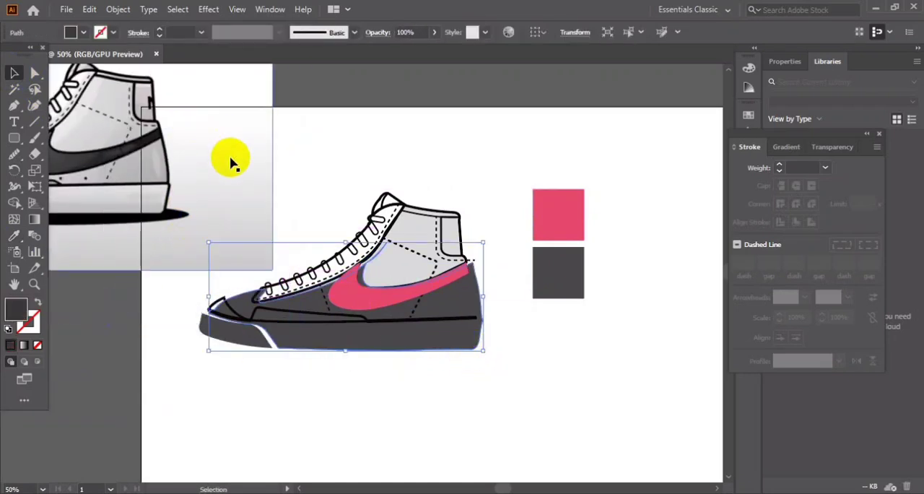
pyautogui.hotkey('ctrl', 'z')
# Give the main shoe body a 6 pt black stroke and a light grey swatch fill.
pyautogui.click(123, 329)
pyautogui.click(443, 346)
pyautogui.click(162, 31)
pyautogui.click(162, 31)
pyautogui.click(161, 31)
pyautogui.click(162, 31)
pyautogui.click(162, 31)
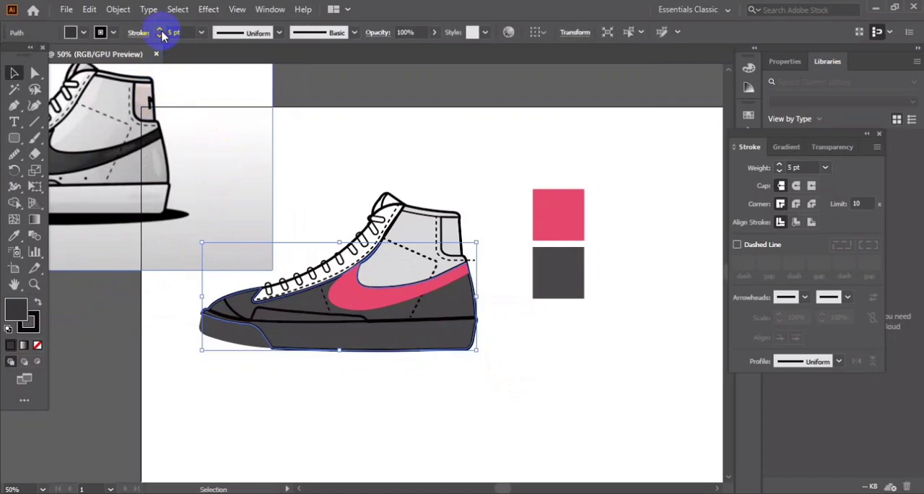
pyautogui.click(83, 32)
pyautogui.click(28, 55)
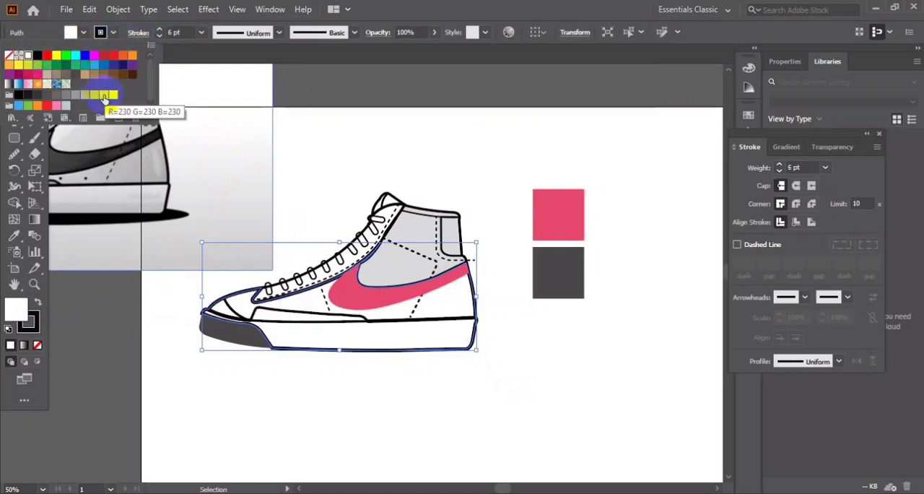
pyautogui.click(95, 95)
pyautogui.click(95, 100)
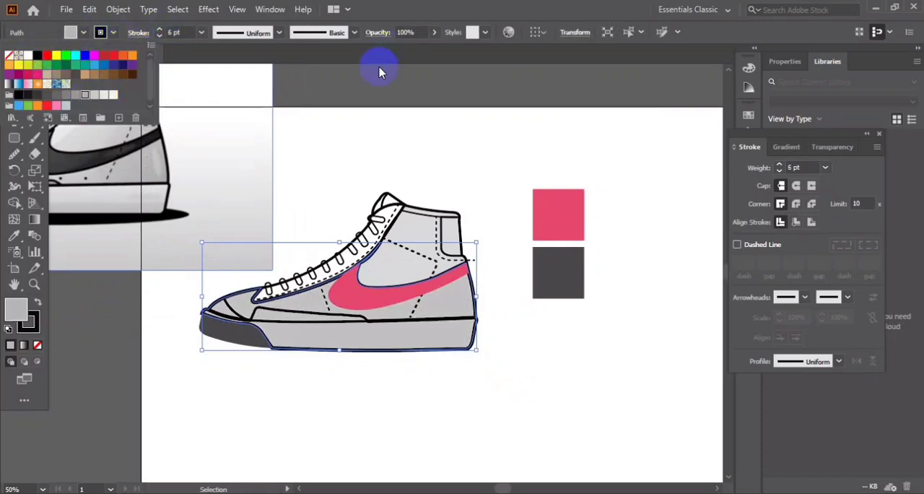
pyautogui.click(400, 79)
# Give the pink swoosh a 3 pt black stroke and deselect it.
pyautogui.click(355, 295)
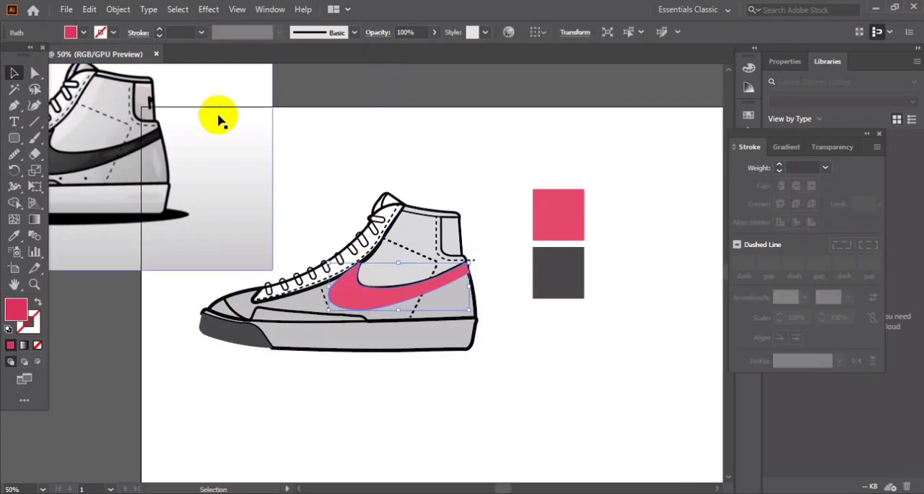
pyautogui.click(160, 32)
pyautogui.click(312, 86)
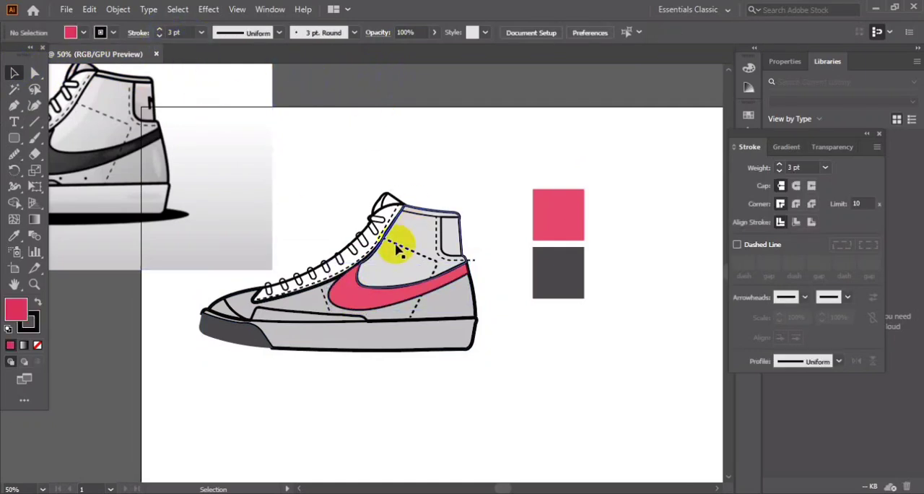
# Apply the light grey fill and 6 pt stroke sampled from the shoe body to the lace panel.
pyautogui.click(320, 264)
pyautogui.click(14, 235)
pyautogui.click(334, 334)
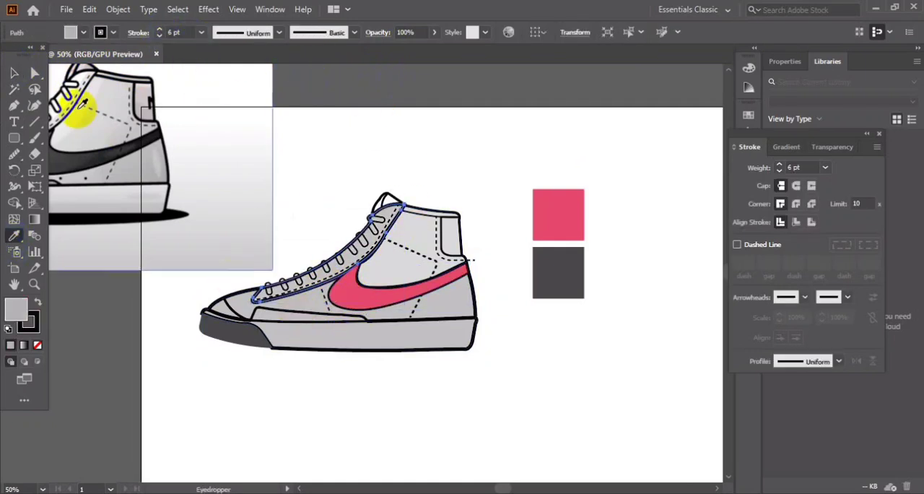
pyautogui.click(14, 73)
pyautogui.click(349, 86)
# Outline the dark grey toe section of the sole with a 4 pt black stroke.
pyautogui.click(234, 338)
pyautogui.click(160, 31)
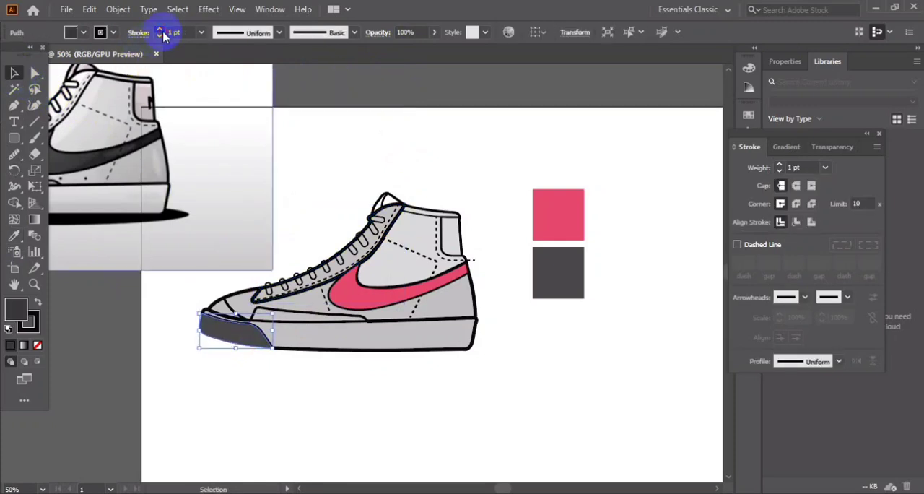
pyautogui.click(330, 83)
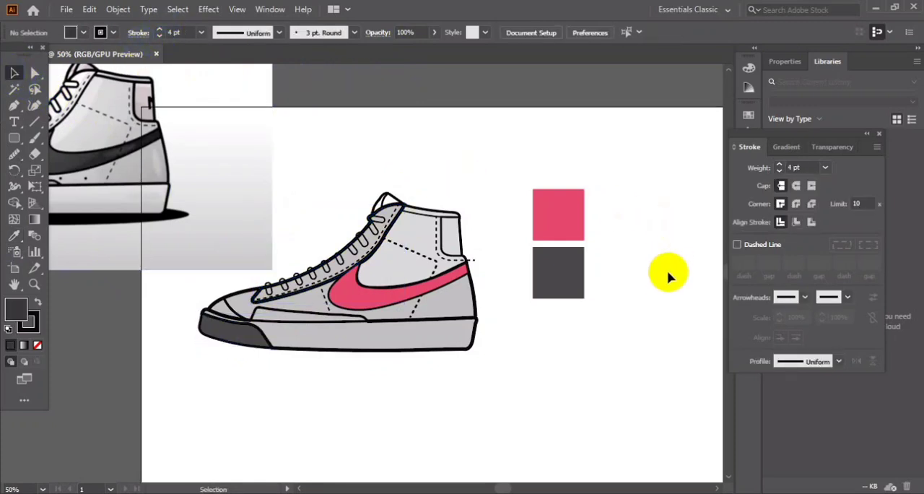
# Fill the tongue shape at the top of the shoe opening with near-black.
pyautogui.click(396, 198)
pyautogui.doubleClick(25, 318)
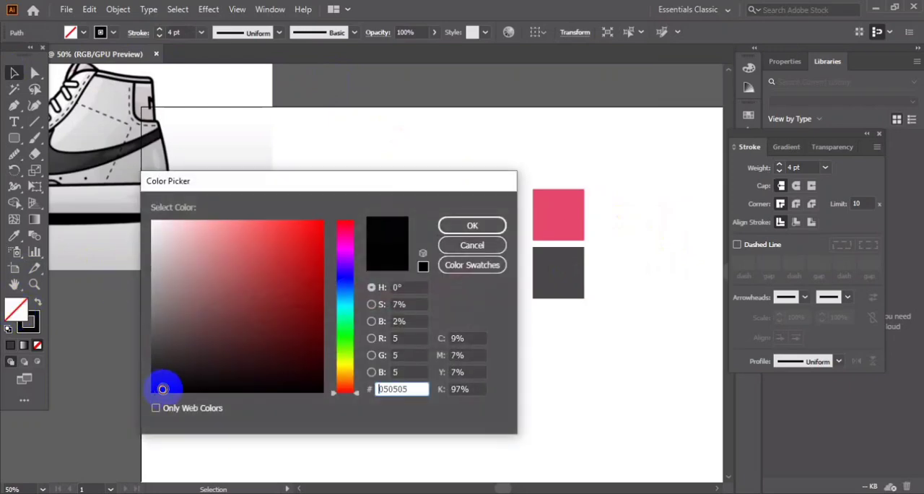
pyautogui.click(468, 225)
pyautogui.click(397, 209)
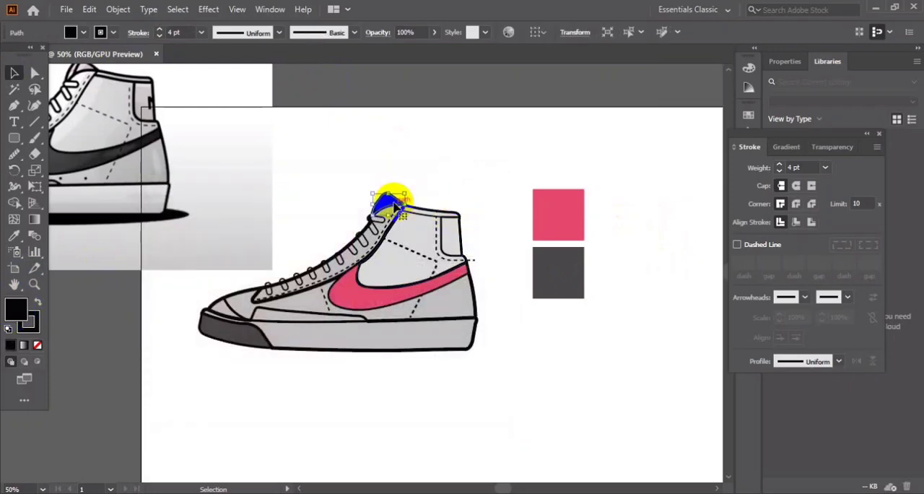
# Send the tongue shape to the back, behind the laces and ankle panel.
pyautogui.rightClick(396, 207)
pyautogui.moveTo(433, 424)
pyautogui.click(567, 469)
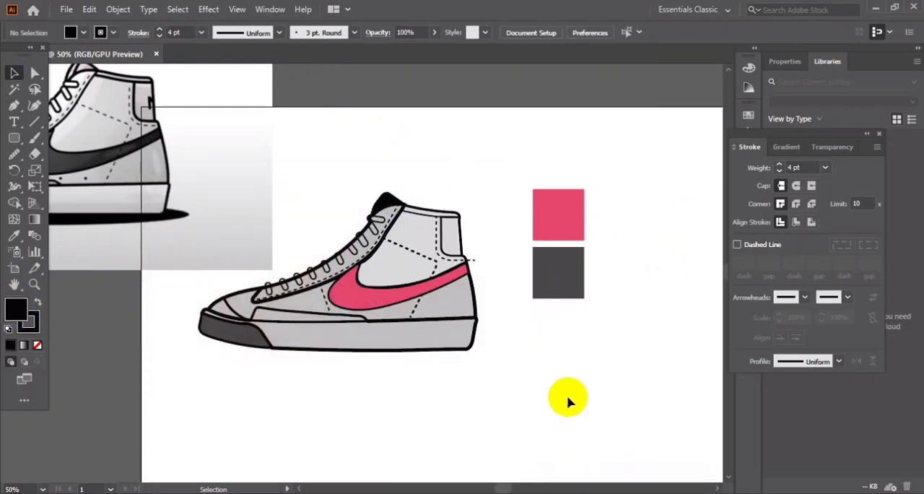
# Select all the lace loops together and fill them with black.
pyautogui.moveTo(548, 280); pyautogui.dragTo(379, 221)
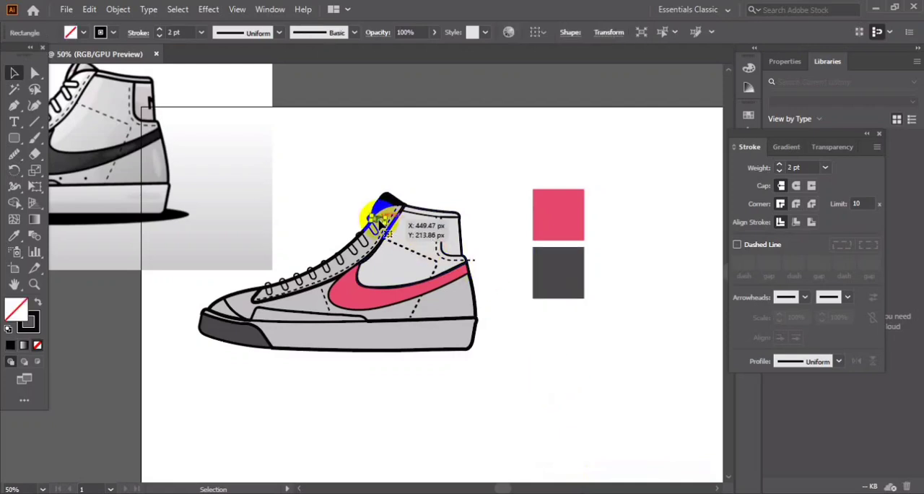
pyautogui.moveTo(364, 260)
pyautogui.mouseDown()
pyautogui.moveTo(365, 216)
pyautogui.moveTo(332, 261)
pyautogui.moveTo(355, 262)
pyautogui.mouseUp()
pyautogui.moveTo(267, 296); pyautogui.dragTo(332, 270)
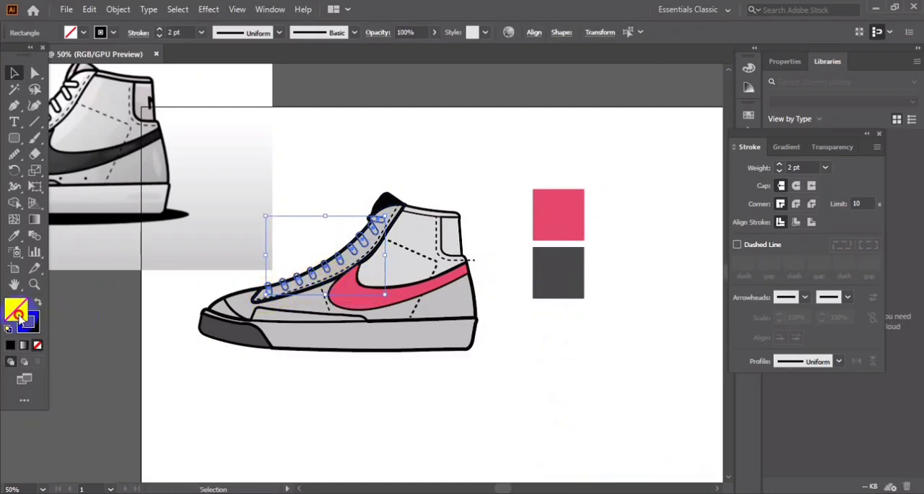
pyautogui.doubleClick(20, 317)
pyautogui.click(462, 227)
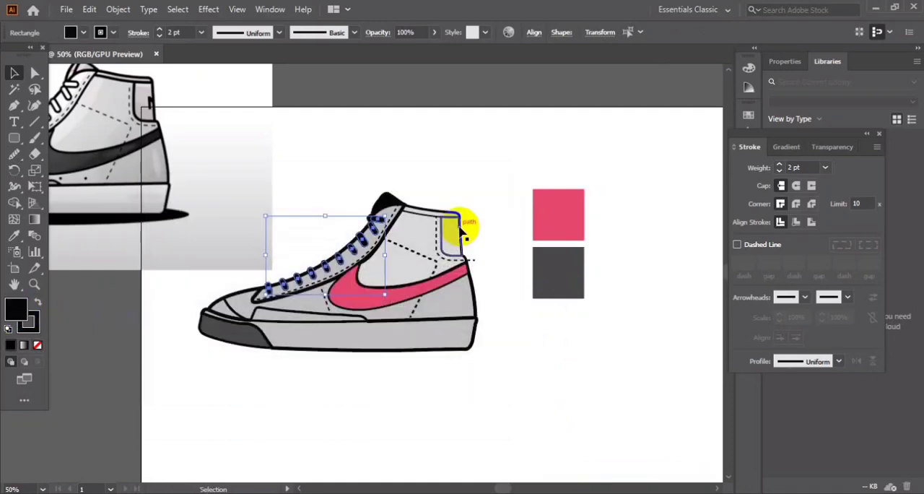
pyautogui.click(342, 86)
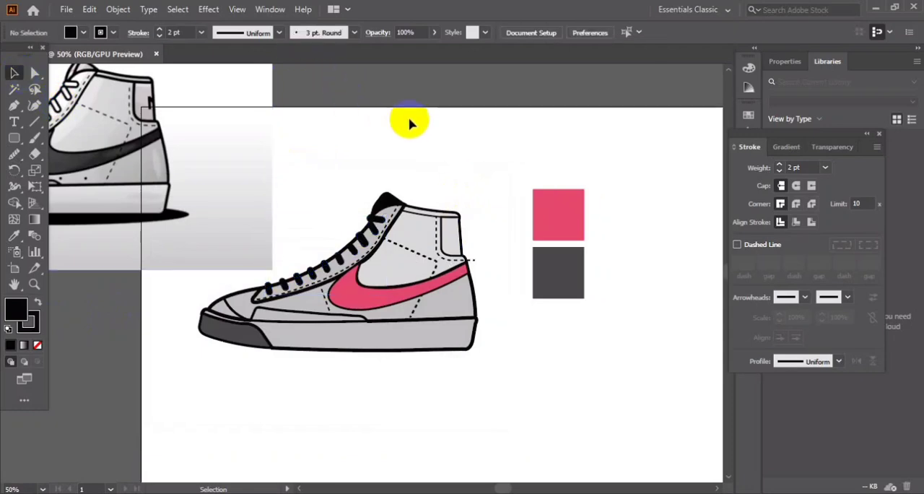
# Shrink the sneaker reference image to a small thumbnail and place it near the artboard's upper-left corner.
pyautogui.moveTo(88, 192); pyautogui.dragTo(248, 194)
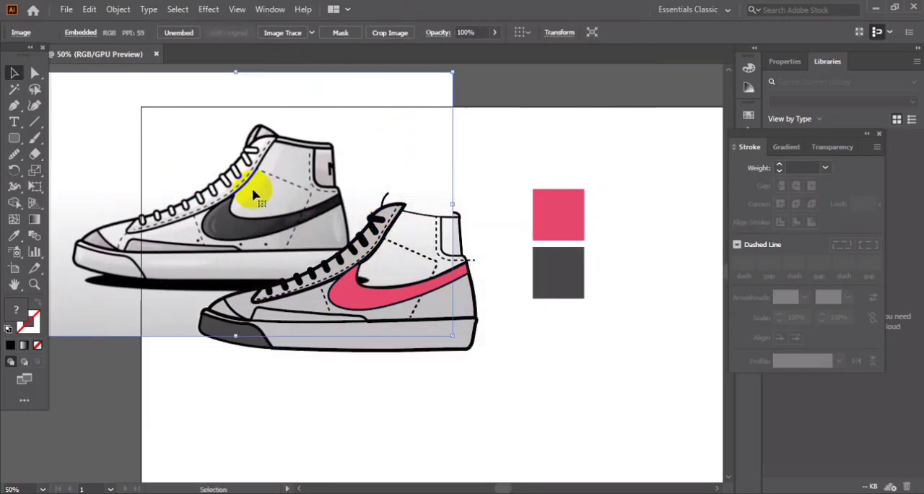
pyautogui.moveTo(453, 73); pyautogui.dragTo(165, 246)
pyautogui.moveTo(132, 306); pyautogui.dragTo(231, 189)
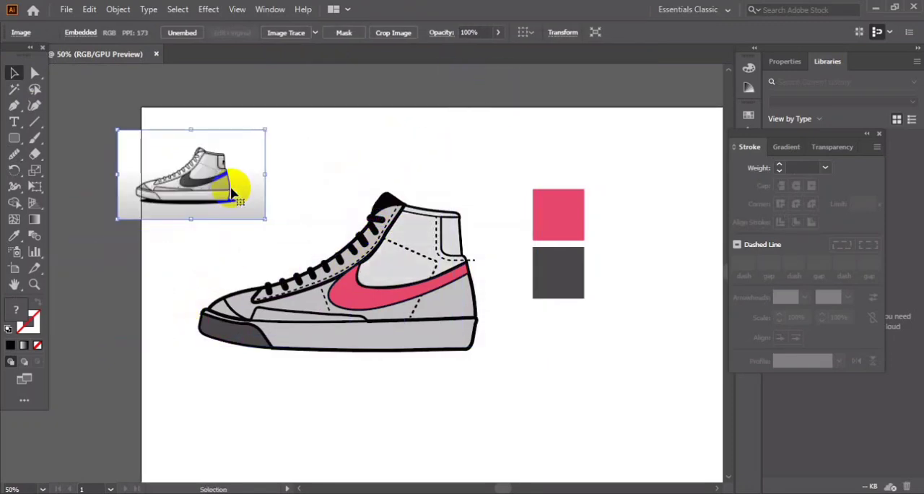
# Recolor the tongue with the light grey fill and 6 pt stroke sampled from the shoe body.
pyautogui.click(395, 204)
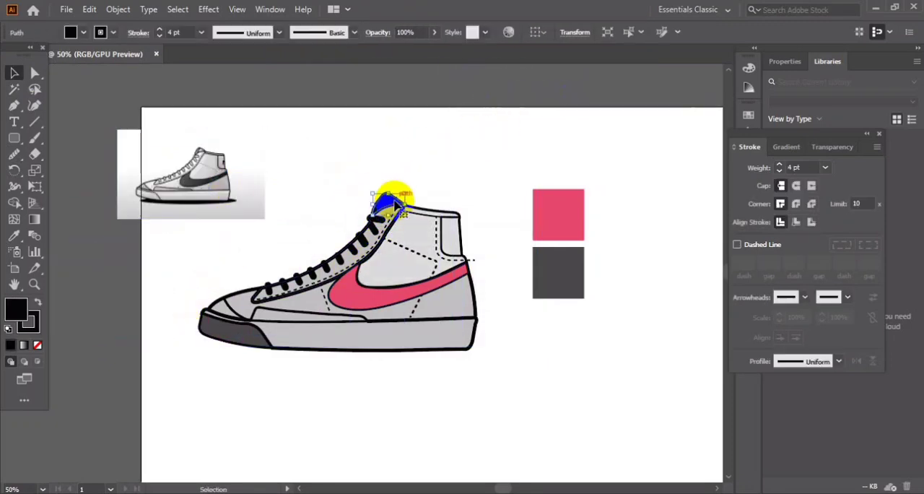
pyautogui.click(14, 235)
pyautogui.click(366, 337)
pyautogui.click(14, 73)
pyautogui.click(489, 297)
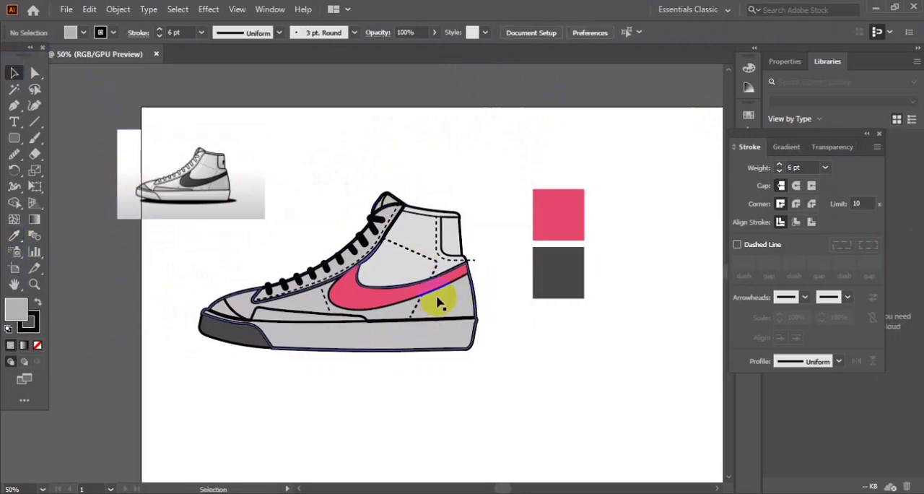
pyautogui.press('a')
pyautogui.moveTo(304, 181); pyautogui.dragTo(469, 417)
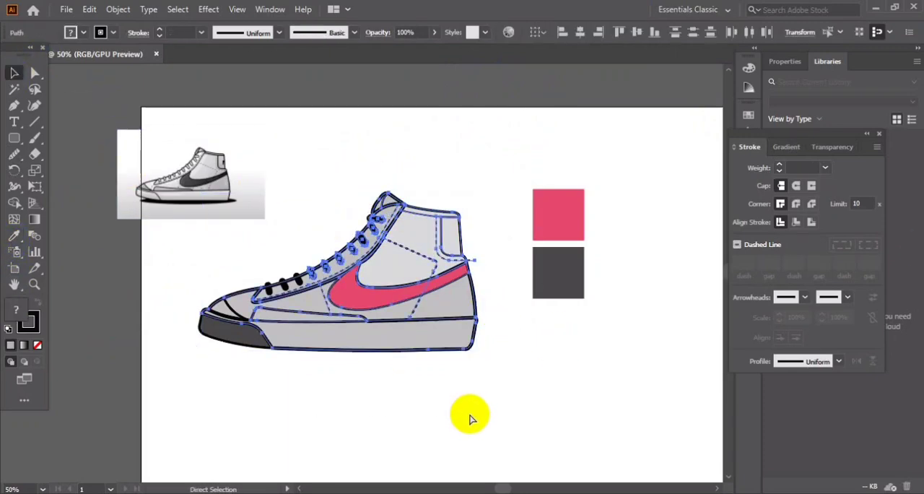
pyautogui.click(470, 413)
pyautogui.moveTo(457, 319); pyautogui.dragTo(489, 371)
pyautogui.hotkey('ctrl', 'z')
# Move the sneaker artwork and the two swatch squares further right on the artboard.
pyautogui.press('v')
pyautogui.moveTo(171, 248); pyautogui.dragTo(501, 385)
pyautogui.moveTo(437, 328); pyautogui.dragTo(486, 377)
pyautogui.moveTo(570, 280); pyautogui.dragTo(611, 309)
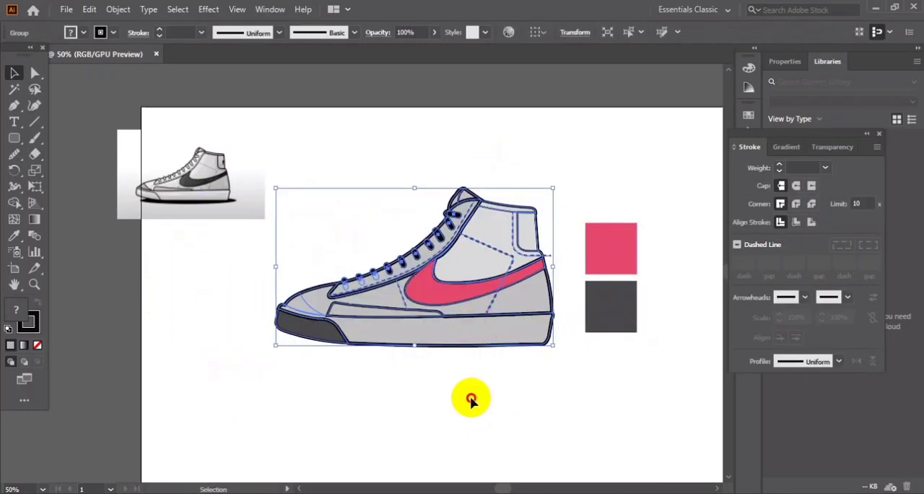
pyautogui.click(470, 399)
pyautogui.click(319, 288)
pyautogui.rightClick(319, 286)
pyautogui.click(379, 162)
pyautogui.click(379, 216)
pyautogui.click(310, 298)
pyautogui.click(458, 404)
# Smooth the shoe body's outline at the tip of the toe with the Smooth tool.
pyautogui.click(289, 298)
pyautogui.click(14, 153)
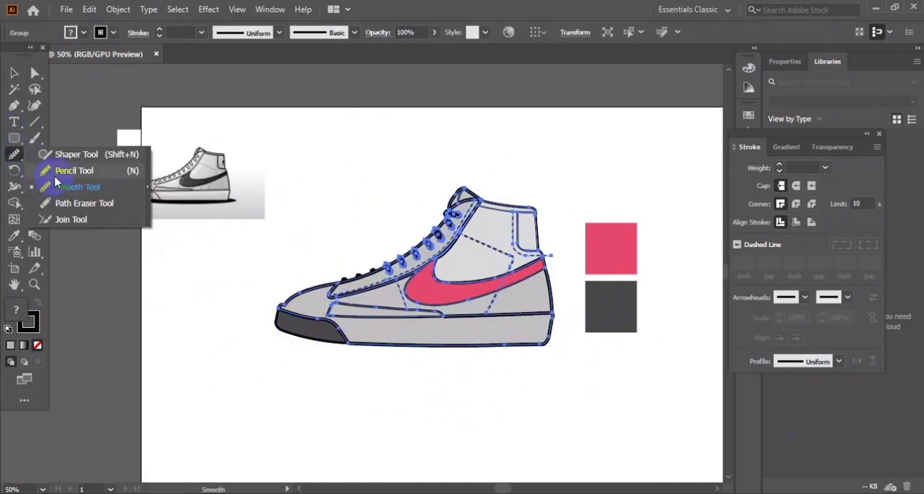
pyautogui.click(57, 185)
pyautogui.moveTo(284, 304); pyautogui.dragTo(273, 307)
pyautogui.click(11, 72)
pyautogui.click(295, 128)
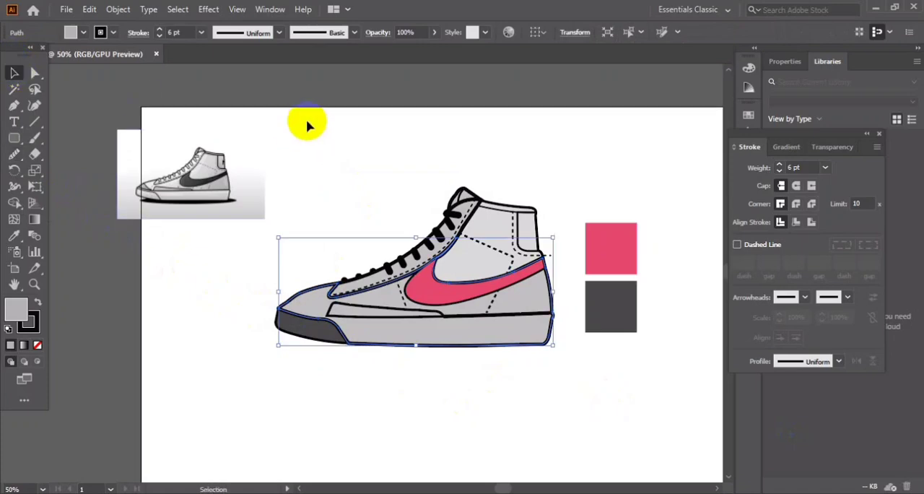
# Bring the three lace loops nearest the toe to the front of the shoe body, one at a time.
pyautogui.rightClick(369, 272)
pyautogui.moveTo(413, 425)
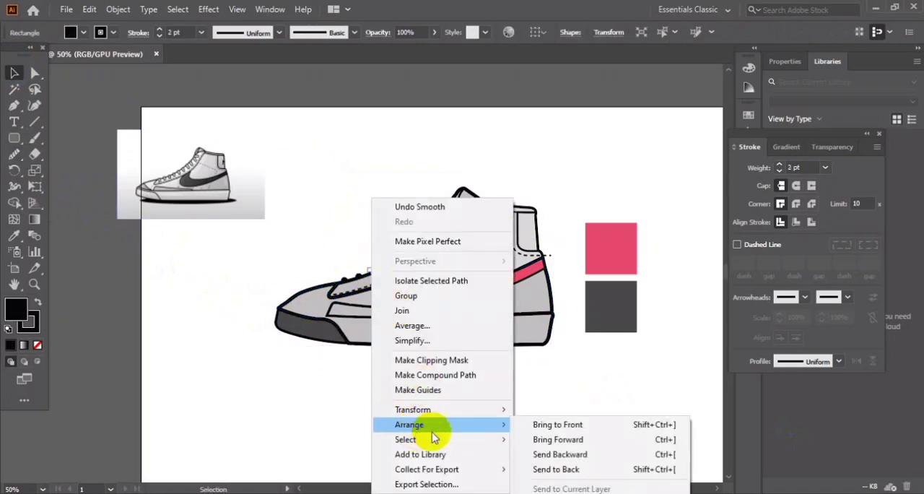
pyautogui.click(546, 426)
pyautogui.rightClick(361, 278)
pyautogui.moveTo(470, 374)
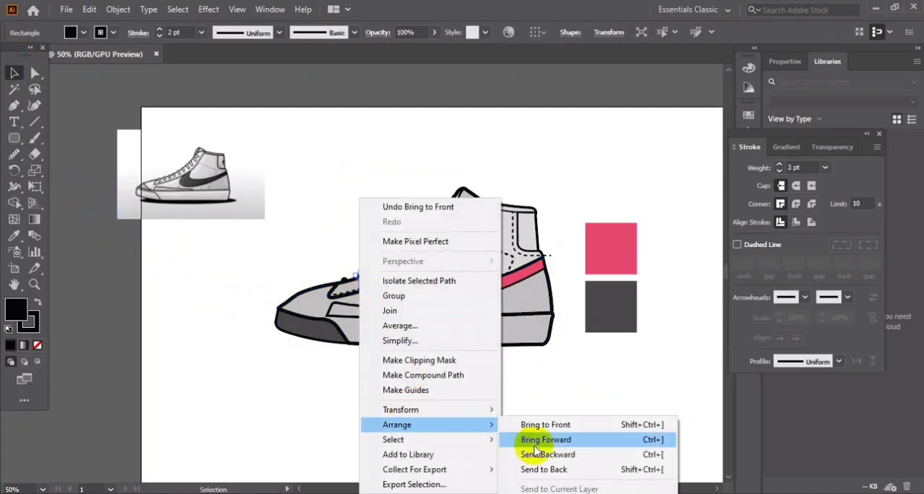
pyautogui.click(547, 414)
pyautogui.rightClick(345, 279)
pyautogui.moveTo(430, 428)
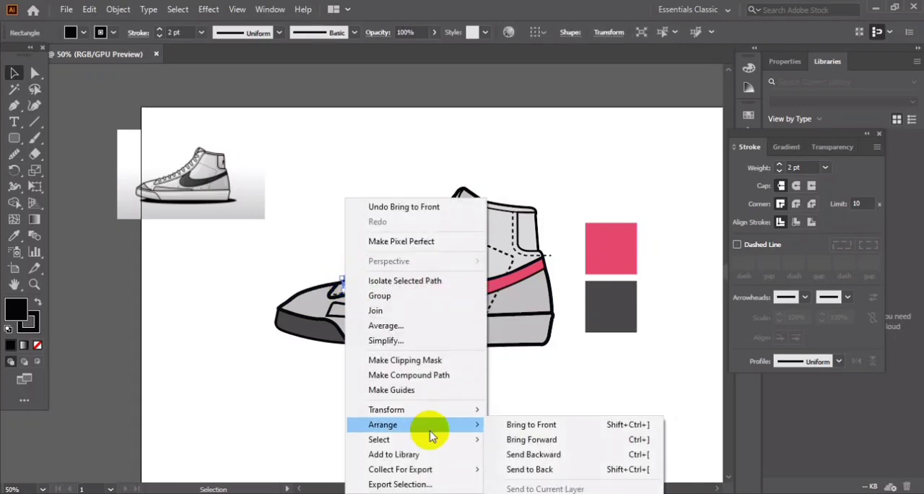